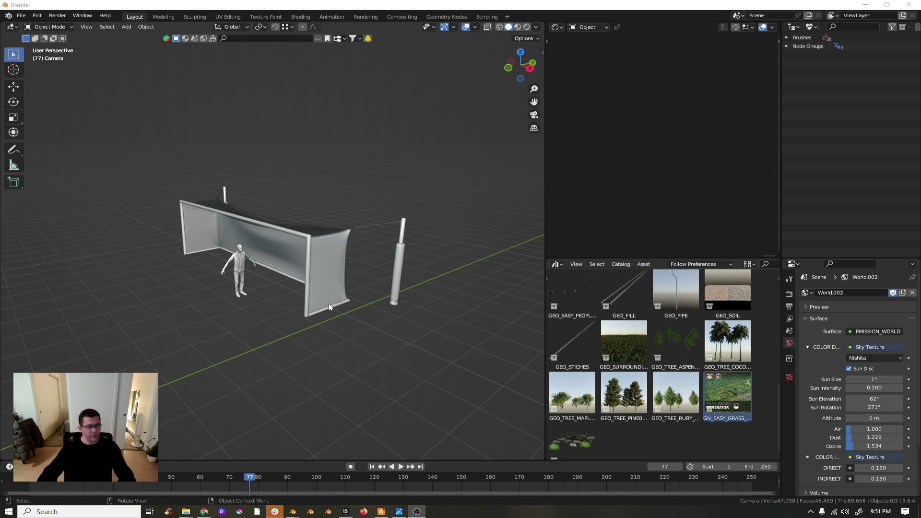
Step: Orbit slightly around the goal to bring the world origin into view
scroll(321, 303, down, 3)
mouse_move(321, 304)
middle_down()
mouse_move(300, 323)
mouse_move(346, 292)
mouse_move(331, 303)
middle_up()
shift+middle_drag(263, 312, 338, 293)
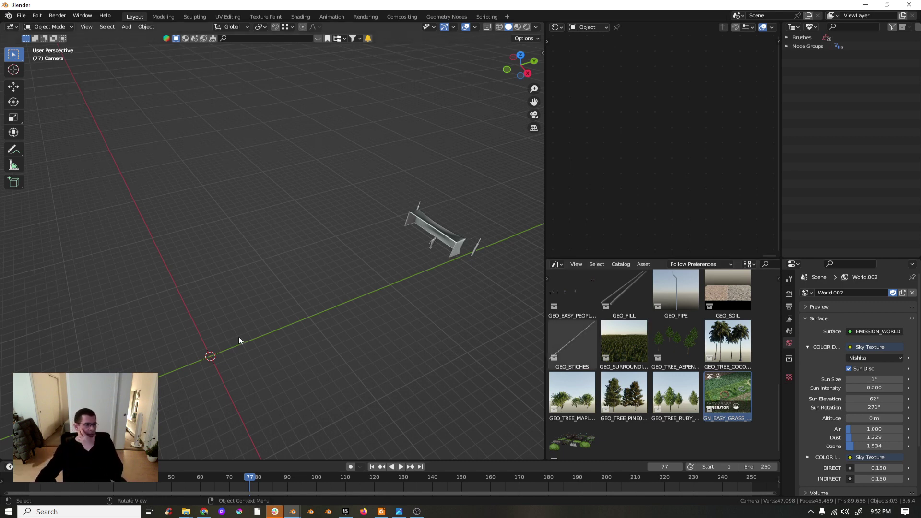
Step: Orbit around the goal structure, then switch to a flat orthographic view with Numpad 5
middle_drag(373, 366, 372, 344)
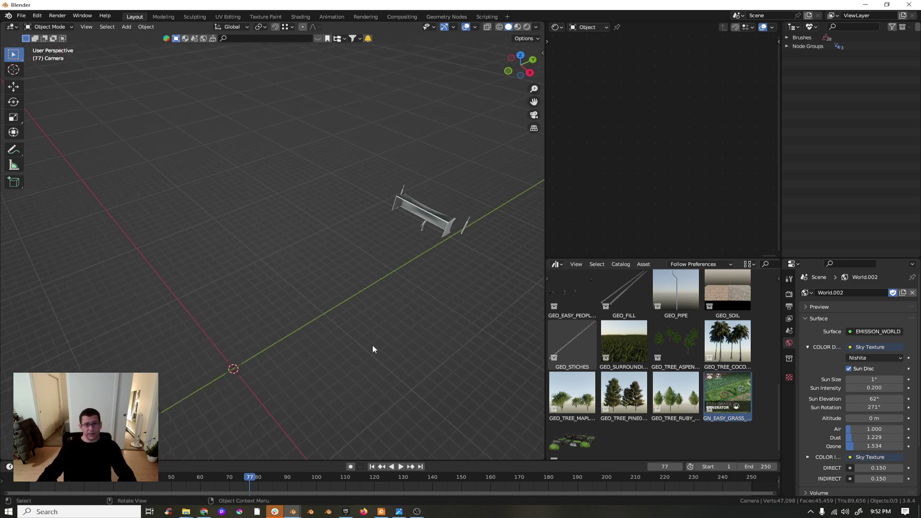
middle_drag(384, 351, 354, 357)
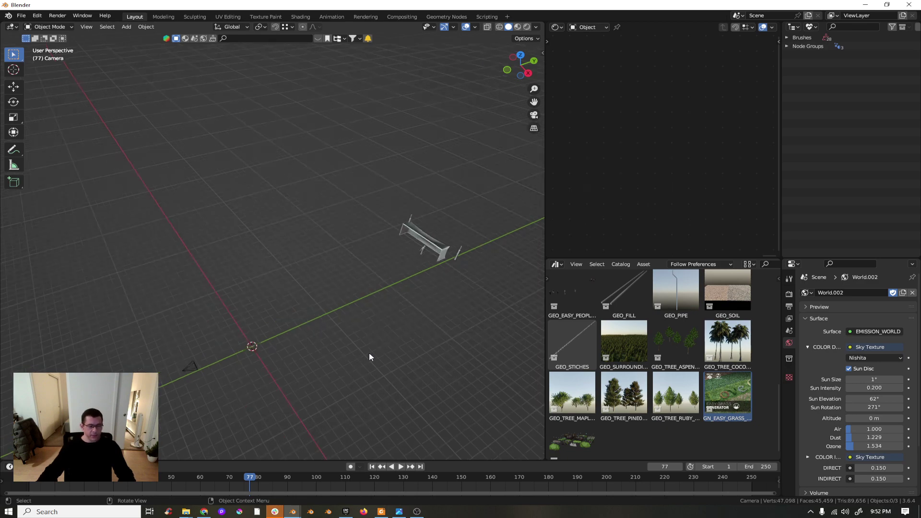
scroll(422, 247, up, 4)
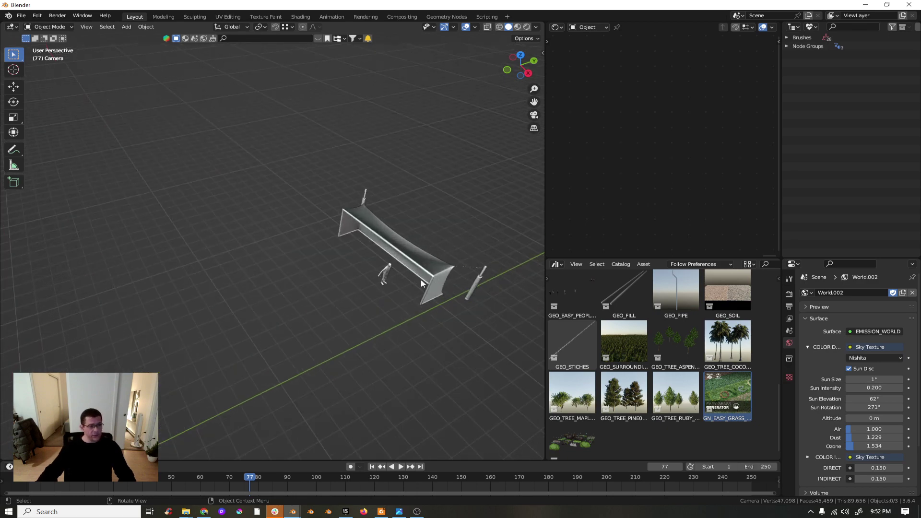
scroll(384, 271, up, 5)
middle_drag(405, 276, 441, 223)
scroll(462, 250, down, 4)
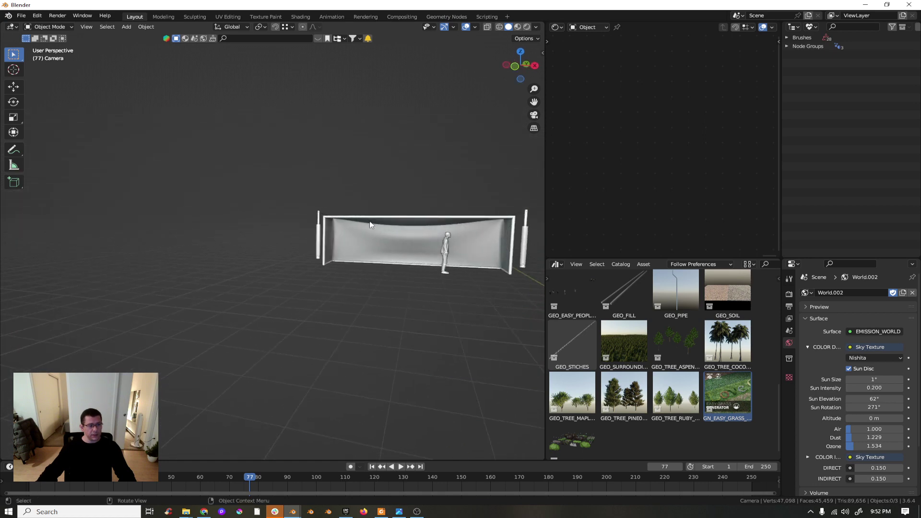
middle_drag(371, 223, 270, 275)
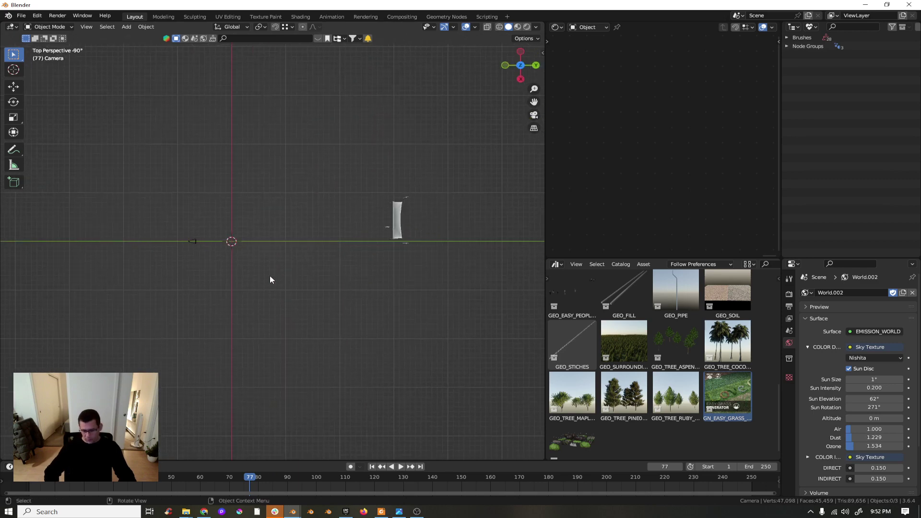
key(KP_5)
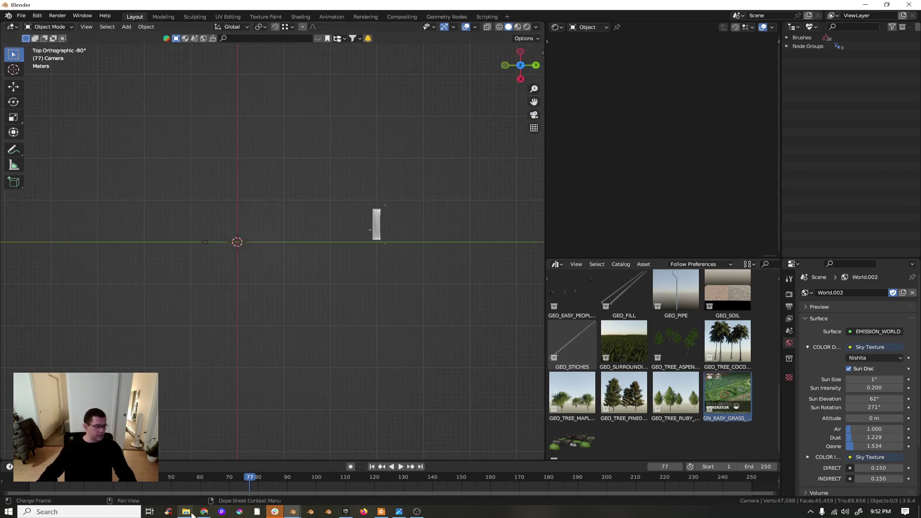
Step: Drag the Soccer Field.jpg image from the texture folder into the scene
mouse_move(191, 513)
click(206, 486)
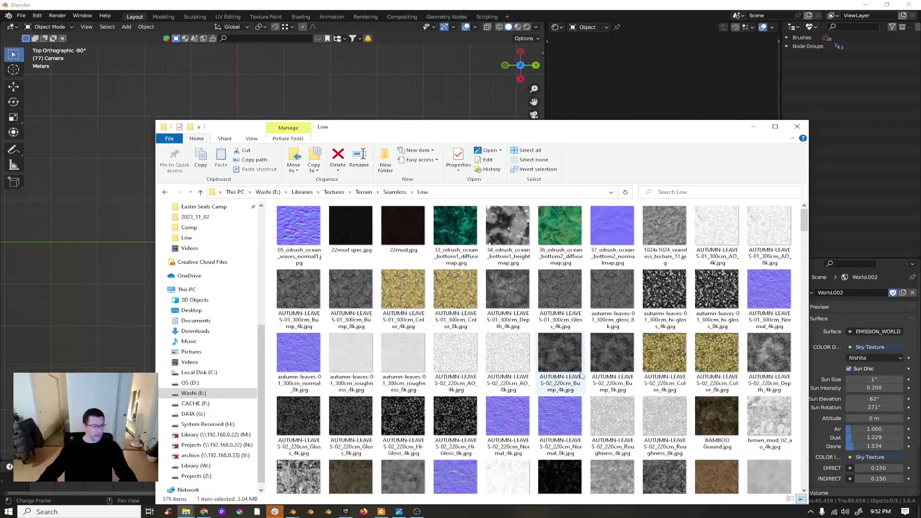
drag(804, 221, 793, 427)
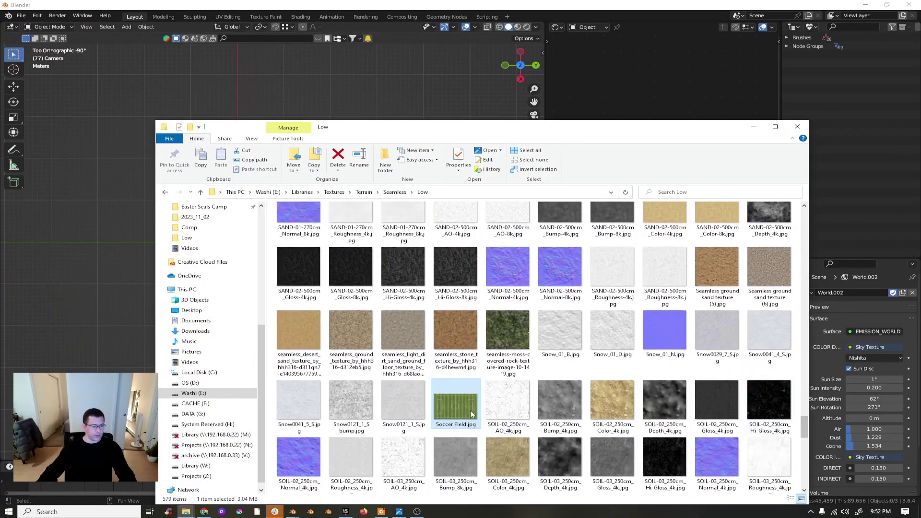
drag(456, 403, 121, 184)
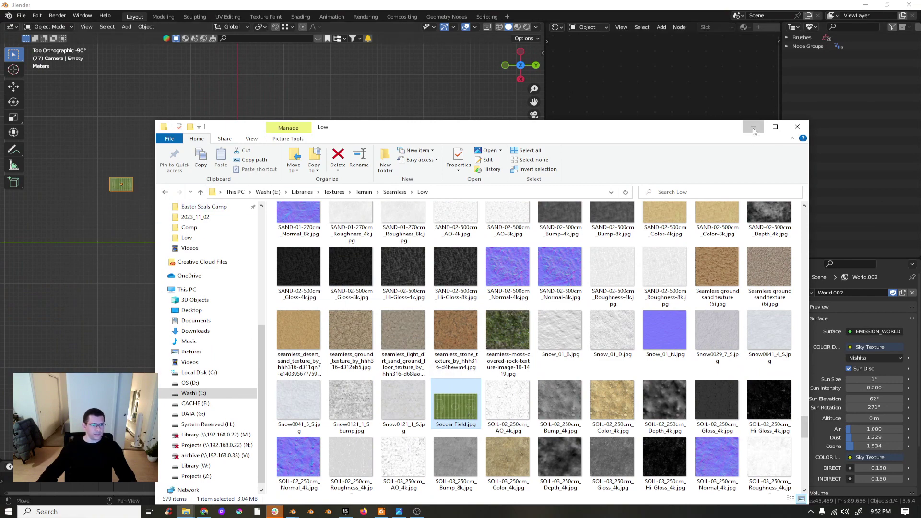
click(753, 127)
Step: Scale up and move the field image so the goal sits at its right end
key(s)
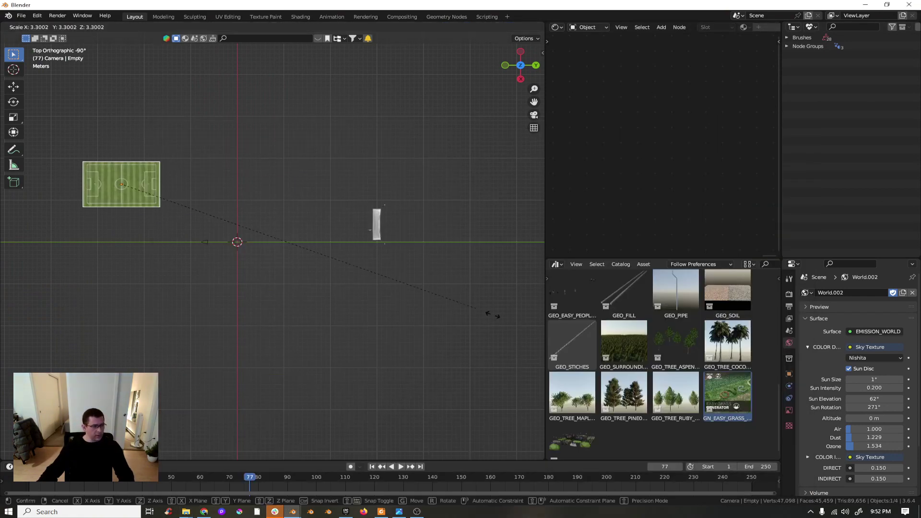
click(122, 174)
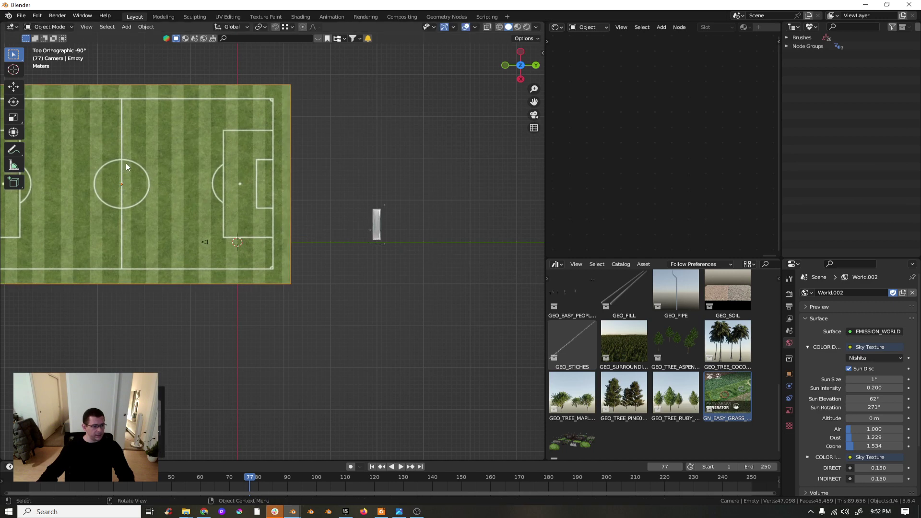
key(g)
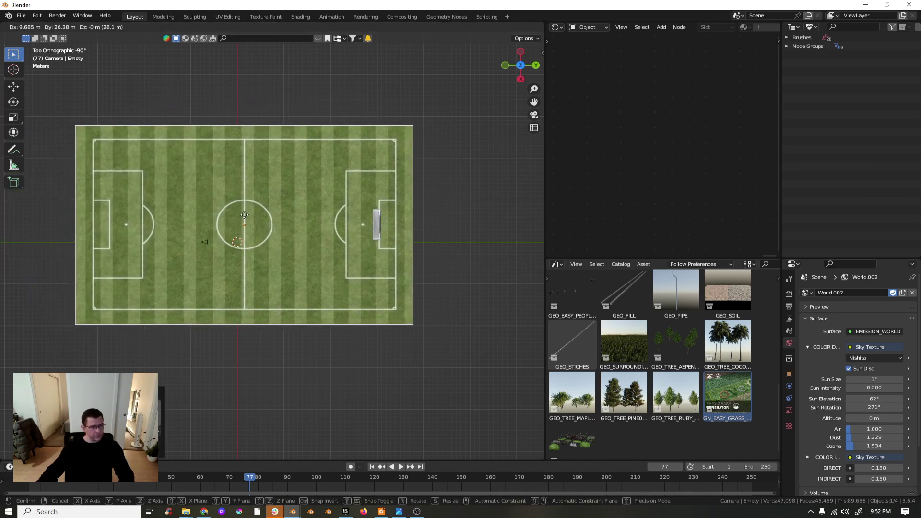
click(312, 226)
scroll(404, 216, up, 8)
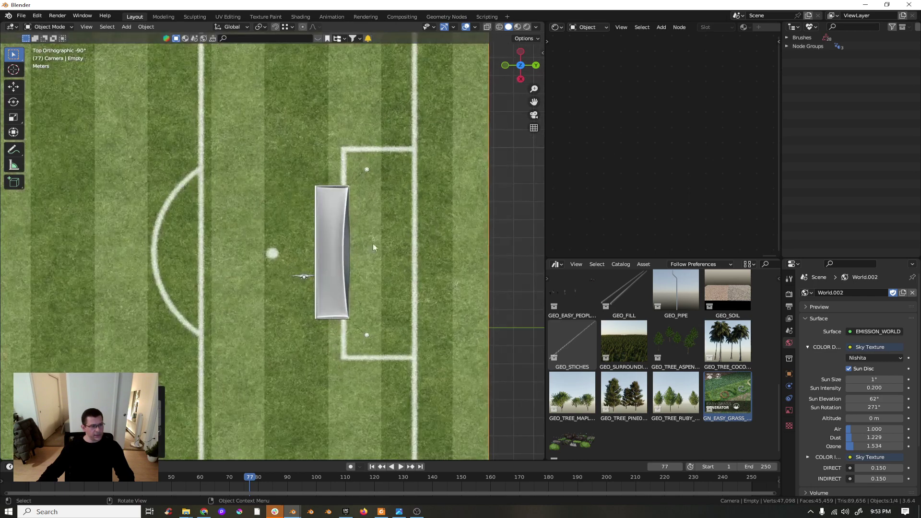
key(s)
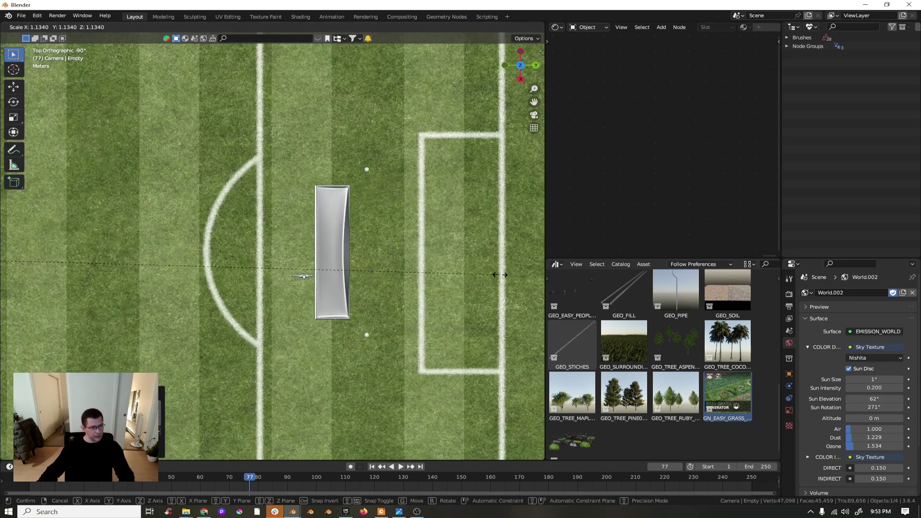
click(501, 276)
key(g)
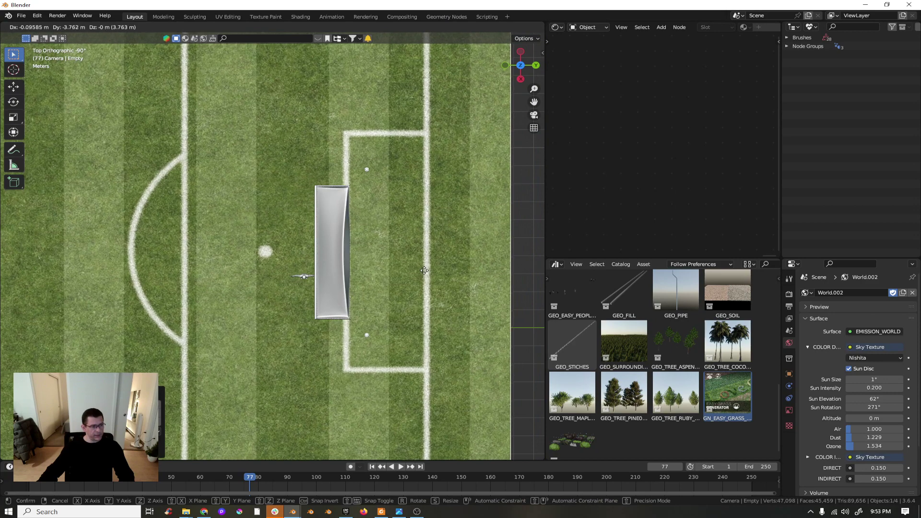
click(424, 270)
middle_drag(364, 286, 361, 247)
scroll(360, 247, down, 4)
Step: Duplicate the goal along Y to the field's far end and mirror it along Y
click(355, 247)
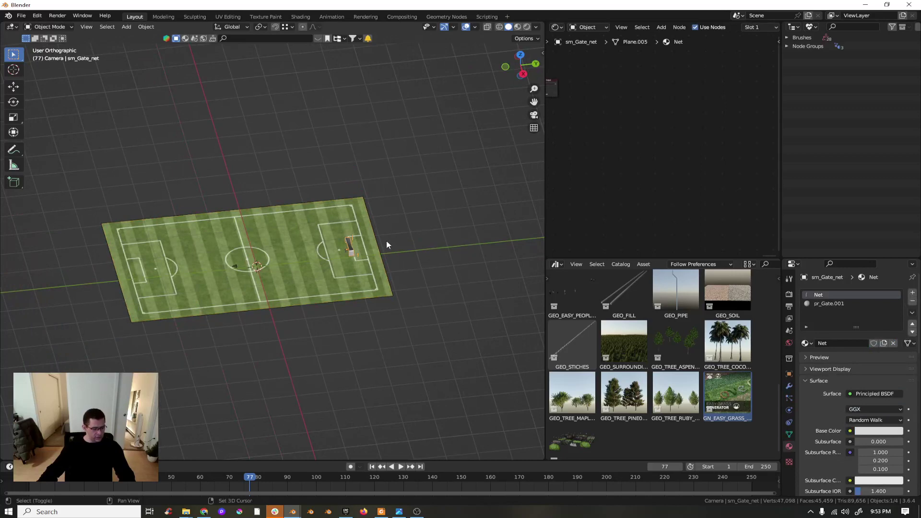
key(shift+d)
key(y)
click(177, 271)
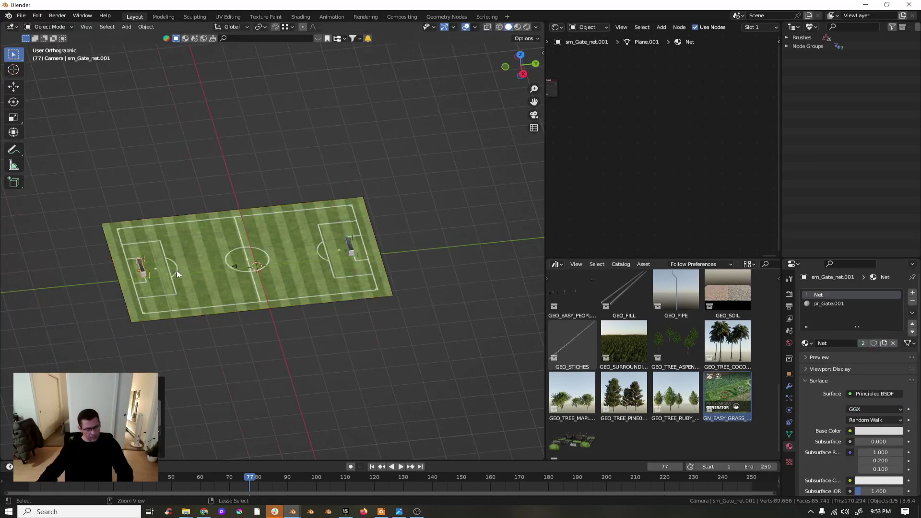
key(ctrl+m)
key(y)
click(189, 271)
Step: Slide the mirrored goal along Y onto the goal line, then select the field image empty
scroll(192, 273, up, 5)
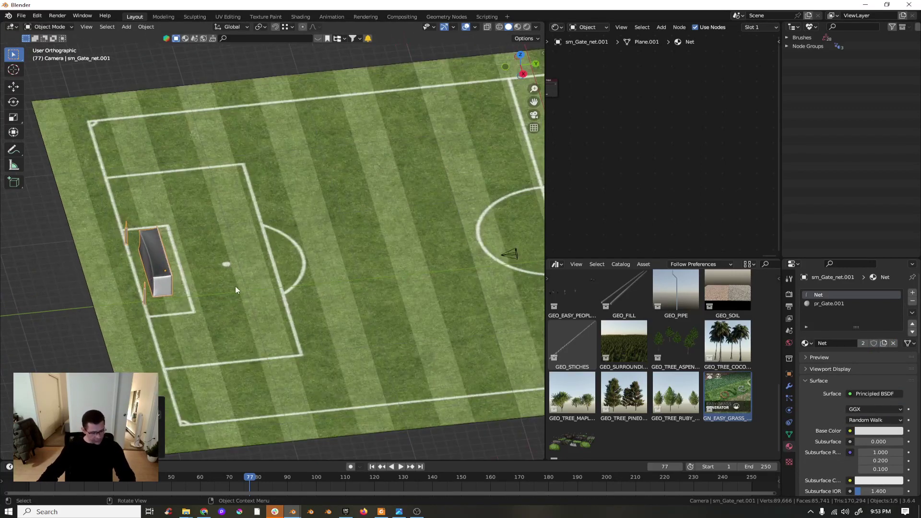
key(g)
key(y)
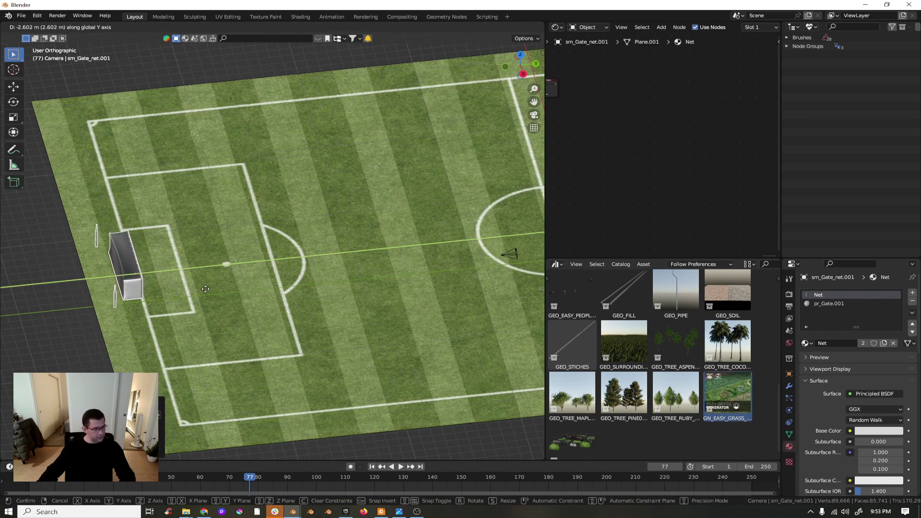
click(206, 289)
scroll(205, 289, down, 2)
scroll(206, 289, down, 3)
middle_drag(224, 296, 322, 258)
scroll(287, 269, down, 2)
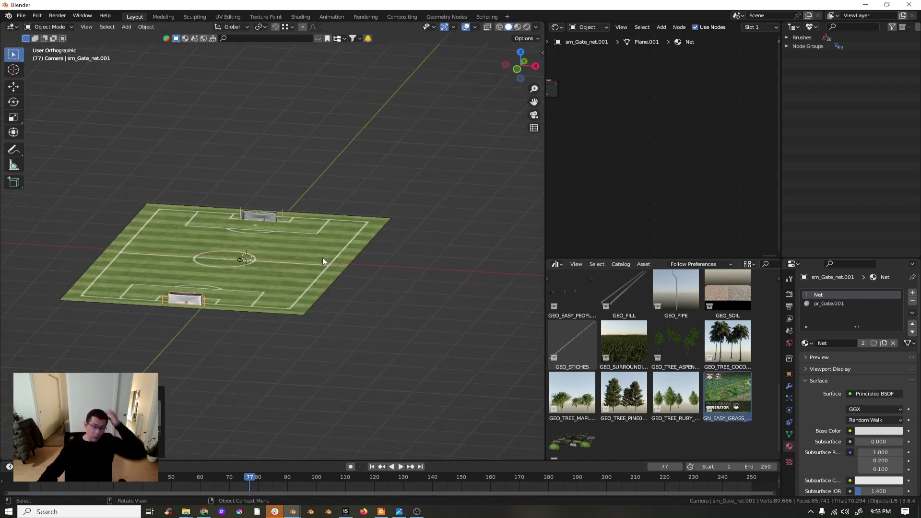
click(323, 258)
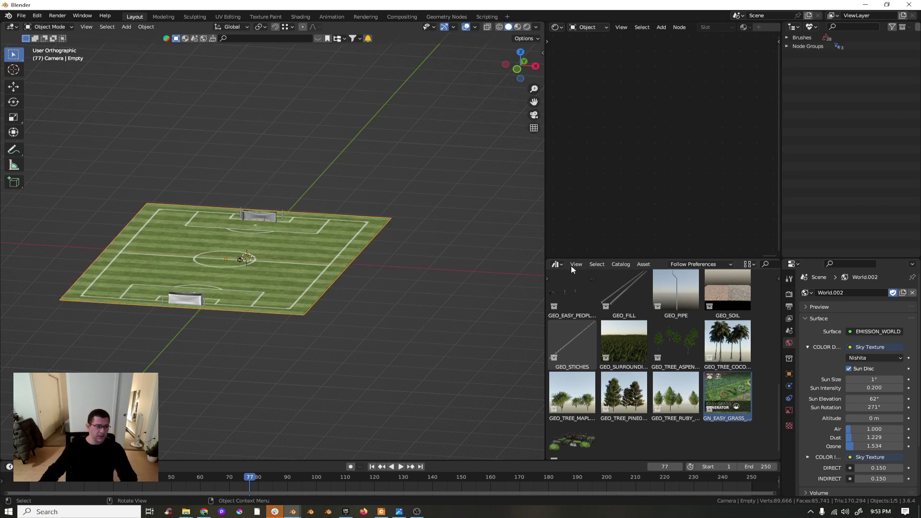
Step: From the sidebar's Empty to Image Plane tools, add Soccer Field.jpg as an image plane
key(n)
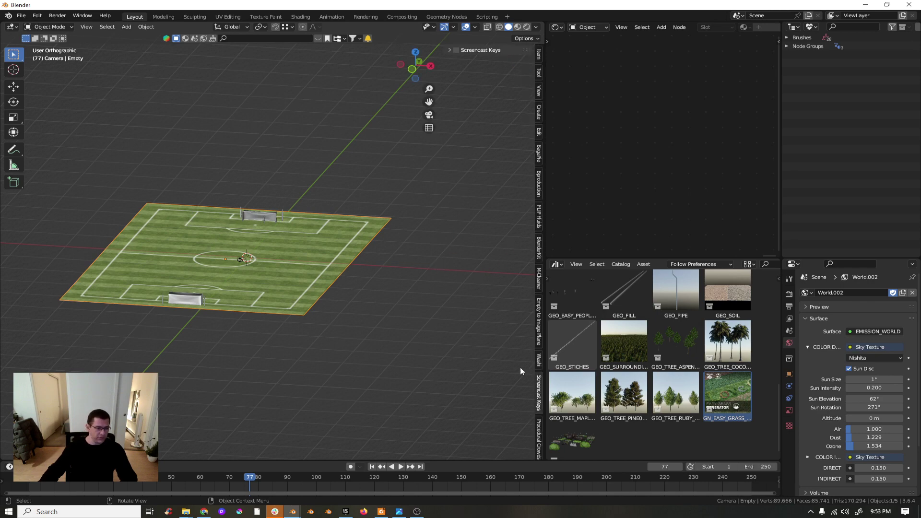
scroll(530, 377, down, 3)
scroll(506, 350, up, 4)
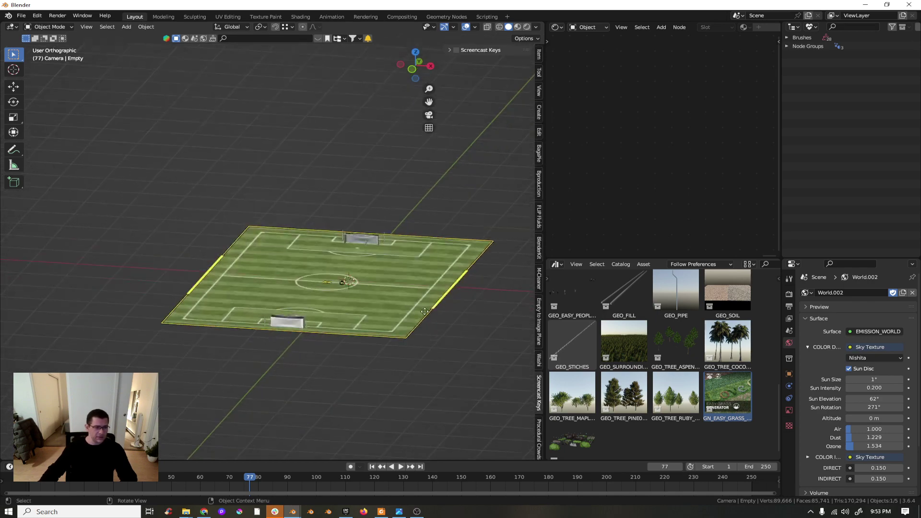
scroll(521, 332, up, 3)
click(540, 326)
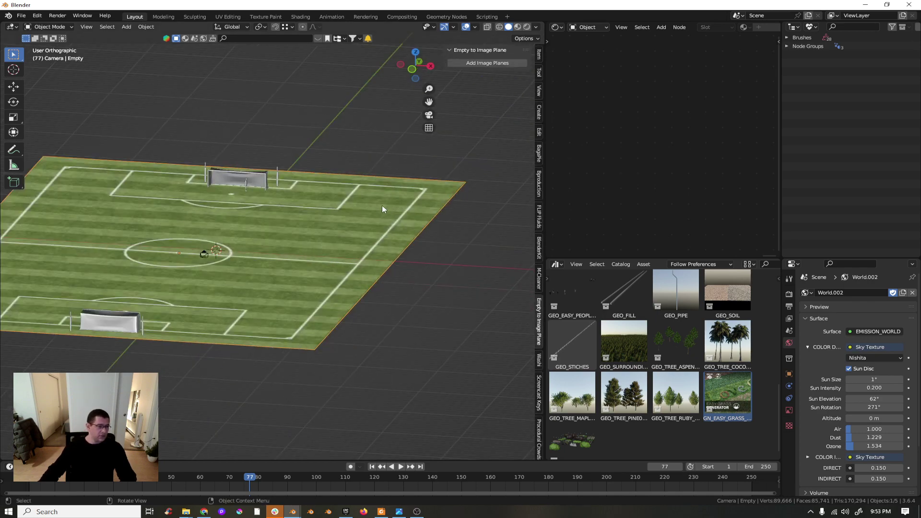
middle_drag(382, 208, 332, 205)
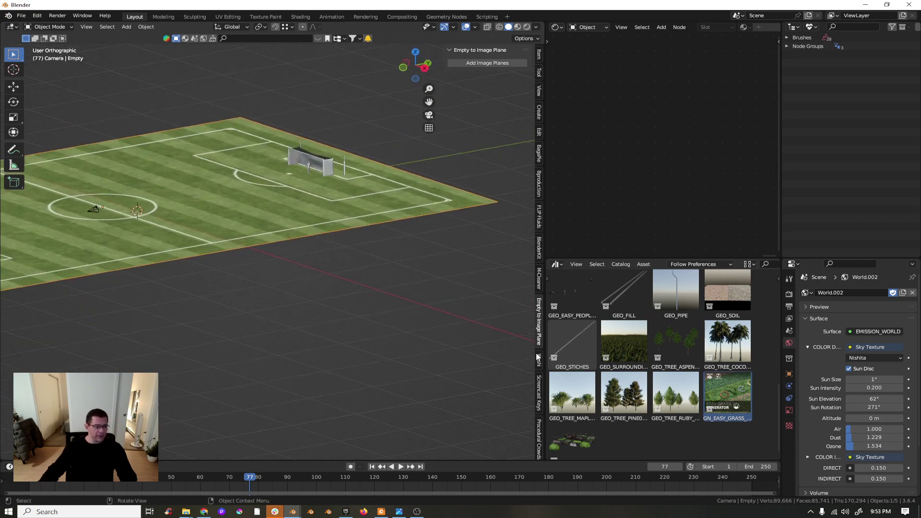
shift+middle_drag(344, 269, 355, 304)
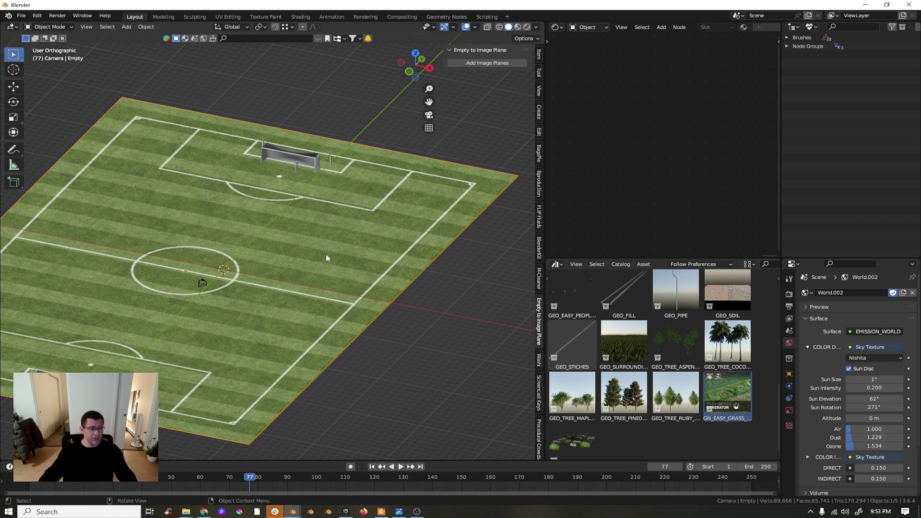
scroll(232, 247, down, 1)
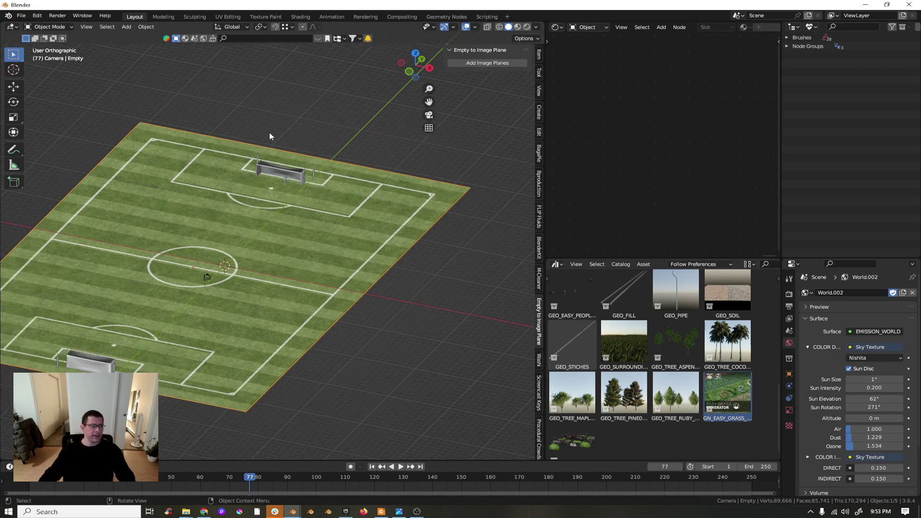
click(488, 63)
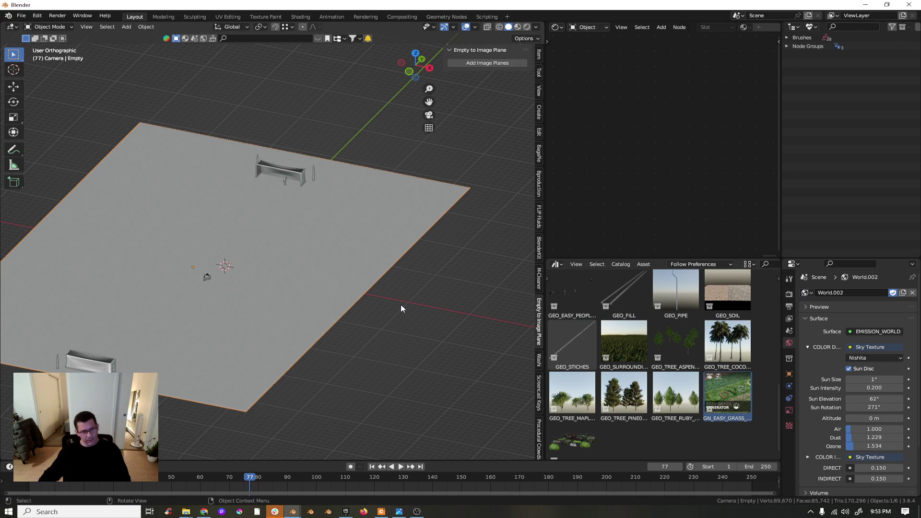
Step: Delete the leftover Empty object from the scene
key(Delete)
middle_drag(364, 276, 297, 357)
scroll(293, 251, down, 5)
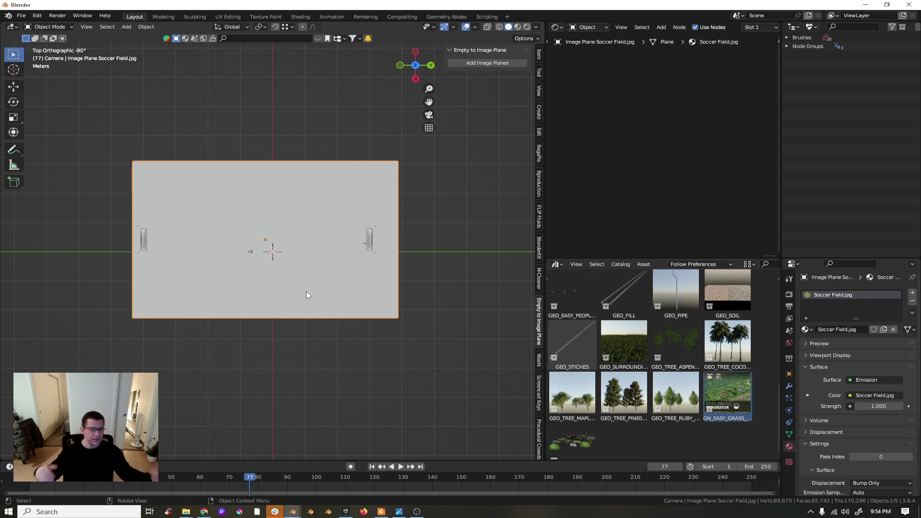
middle_drag(314, 287, 363, 332)
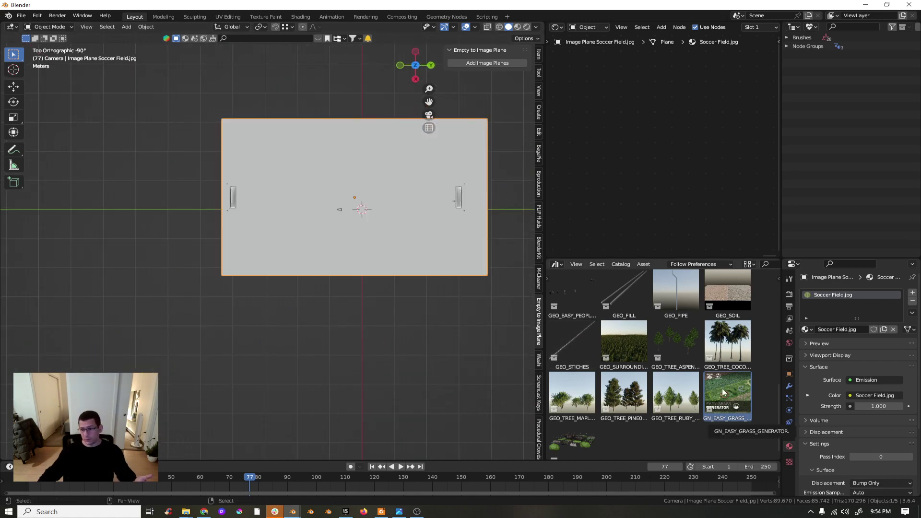
Step: Place the GN_EASY_GRASS_GENERATOR asset into the scene beside the soccer plane
drag(721, 388, 262, 326)
scroll(266, 330, up, 1)
scroll(267, 331, up, 5)
shift+middle_drag(260, 370, 355, 321)
scroll(377, 293, down, 4)
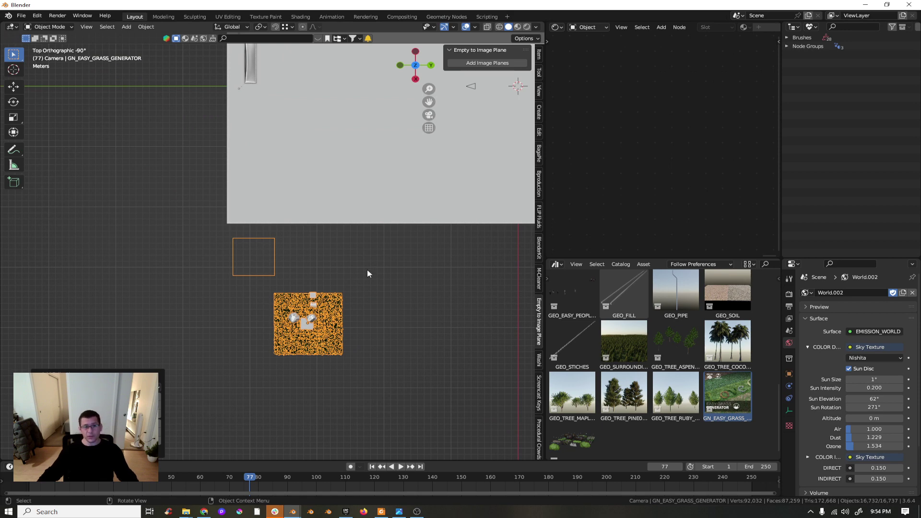
Step: Show View Layer collections in the Outliner and collapse the ASSETS and DISTANCE collections
click(811, 27)
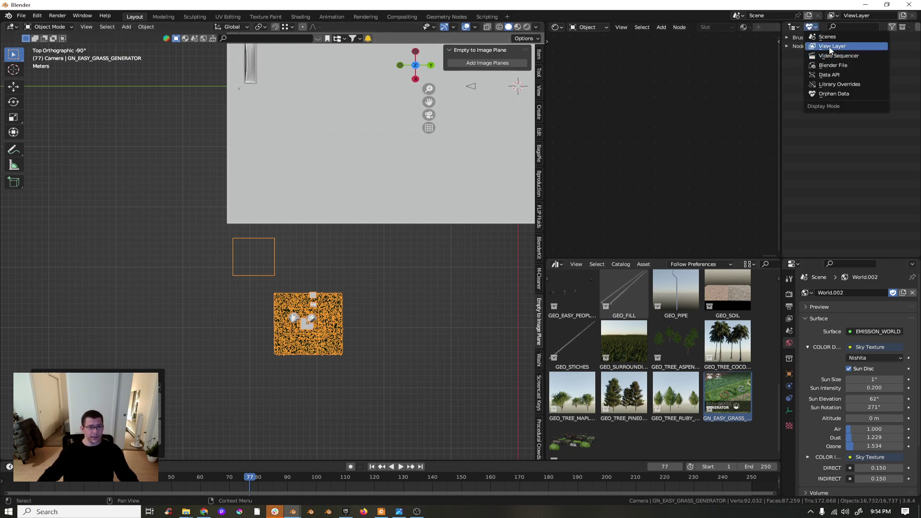
click(831, 48)
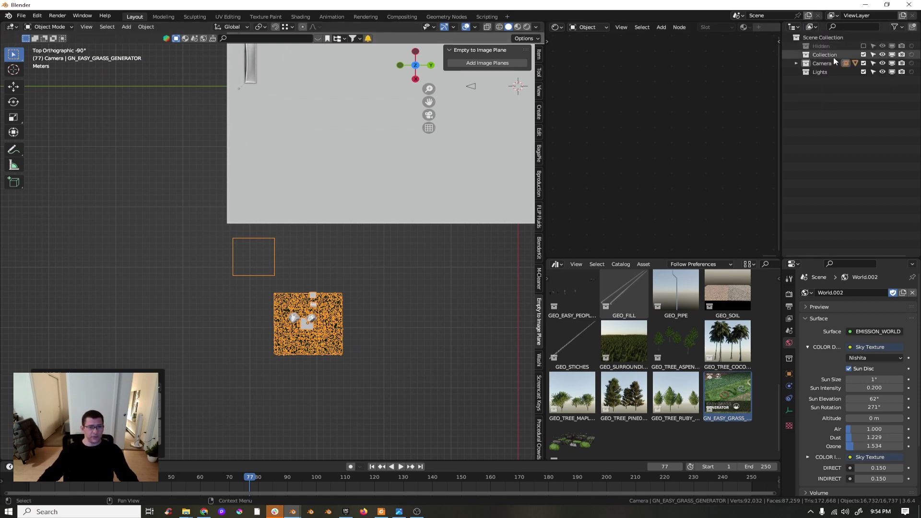
click(800, 62)
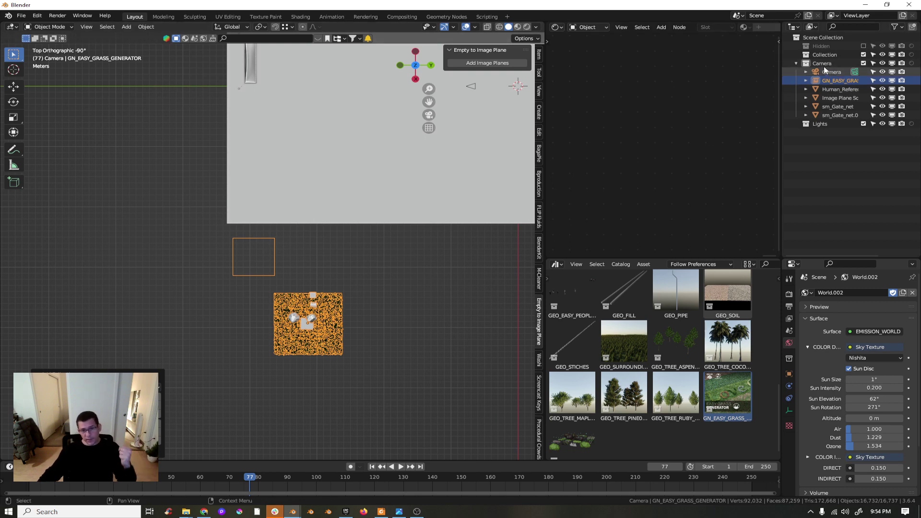
key(ctrl+z)
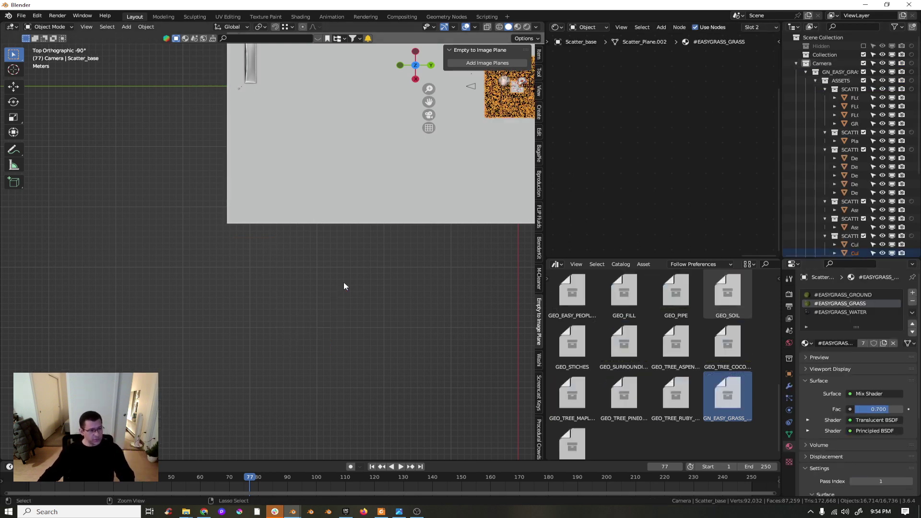
click(816, 81)
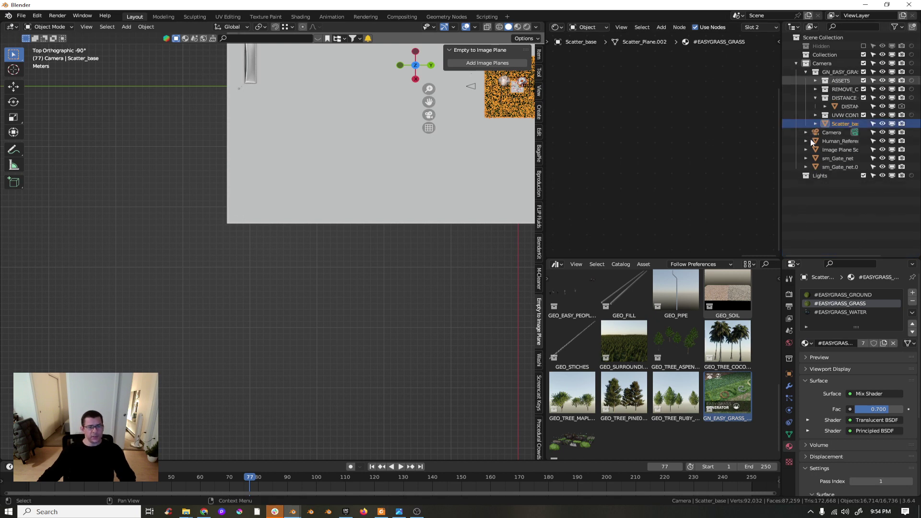
click(816, 97)
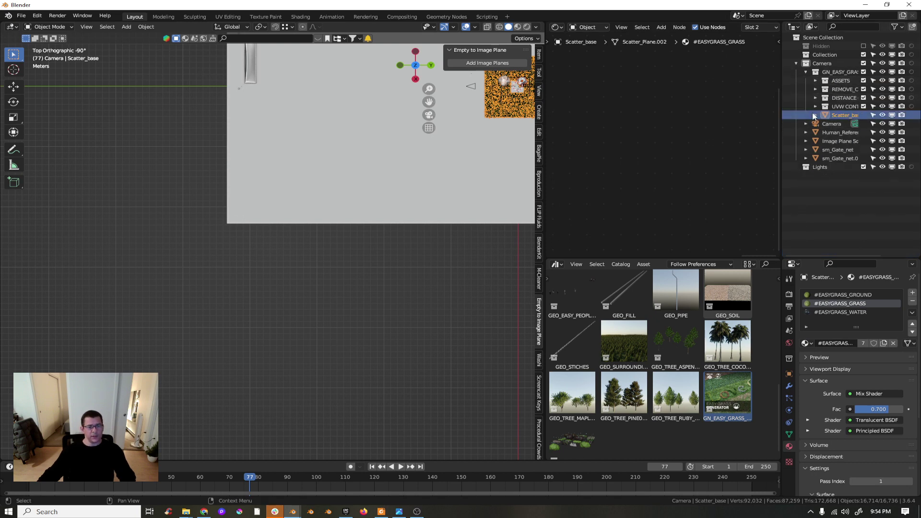
Step: Return the grass generator to Collection, frame all objects, and expand the generator's contents
click(808, 71)
key(ctrl+z)
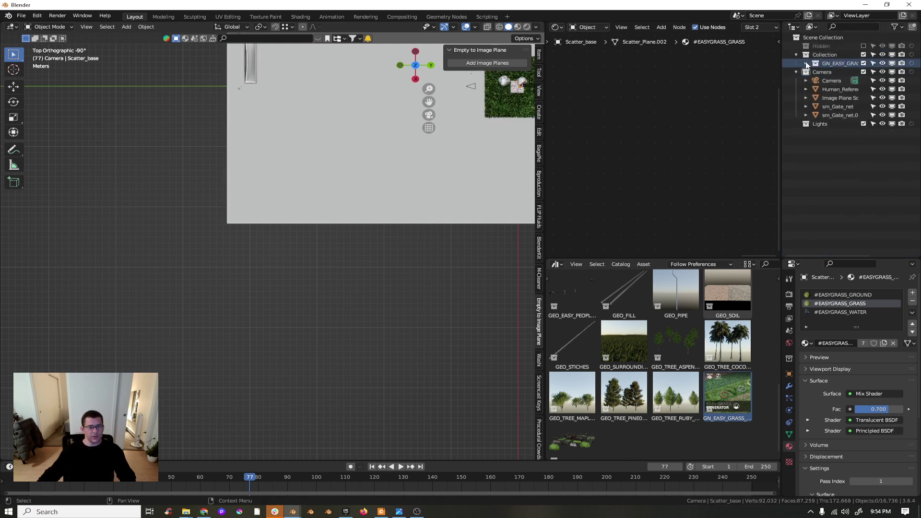
click(796, 72)
key(Home)
click(806, 63)
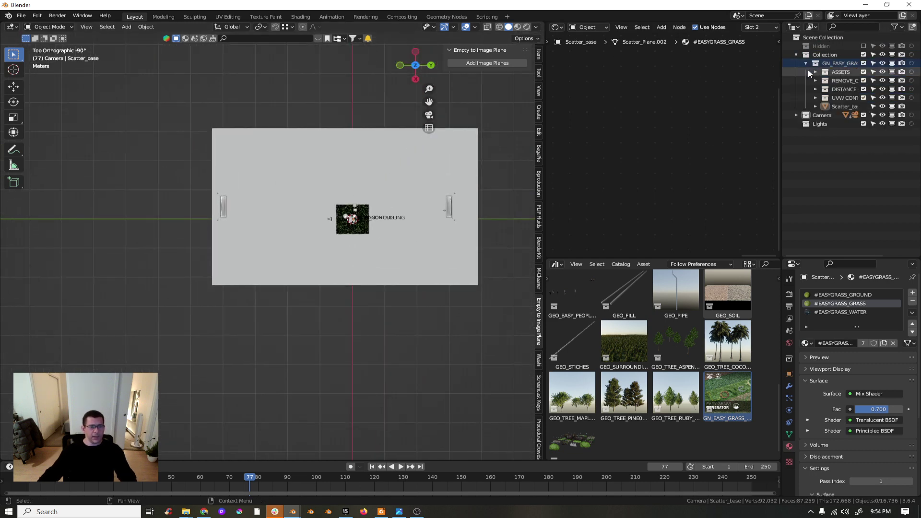
scroll(338, 227, up, 3)
scroll(338, 227, up, 5)
Step: Disable the ASSETS, REMOVE_CONTACT and DISTANCE CULLING collections and widen the Outliner
click(863, 72)
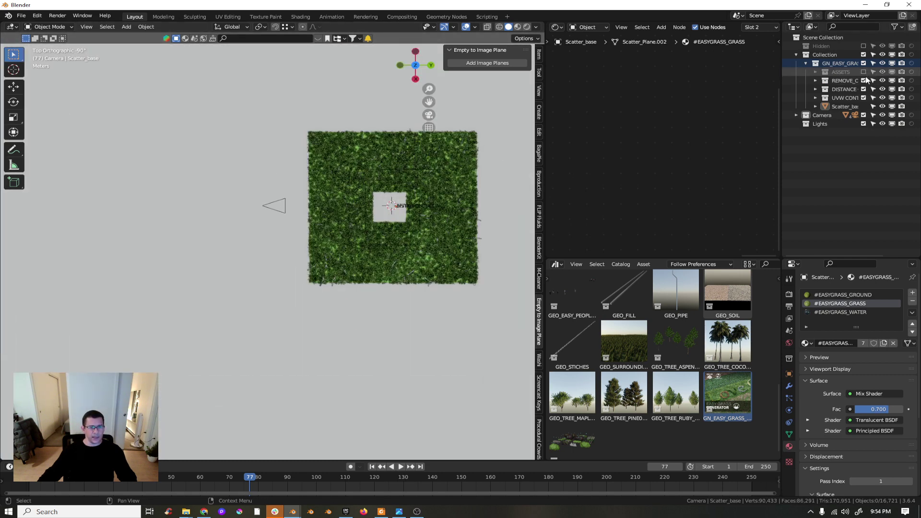
drag(782, 102, 747, 102)
click(864, 80)
click(863, 89)
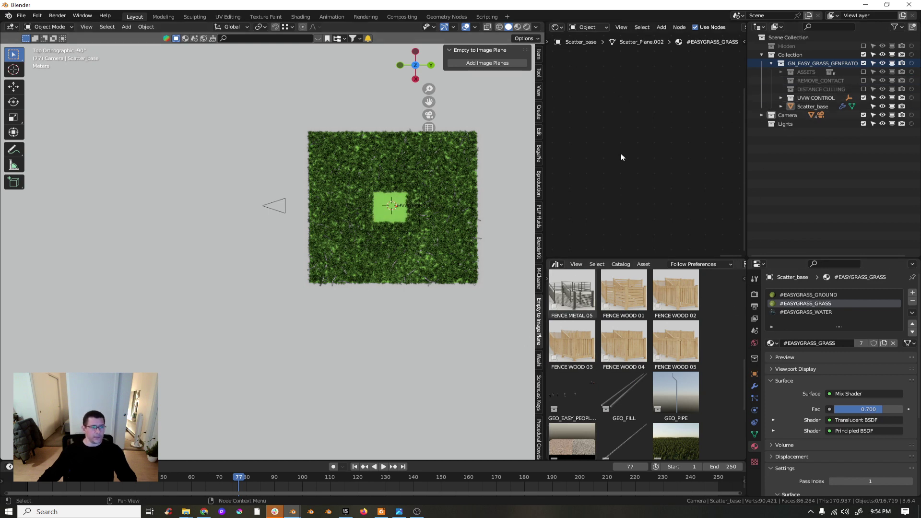
mouse_move(622, 158)
middle_down()
mouse_move(633, 173)
mouse_move(607, 158)
mouse_move(635, 164)
middle_up()
scroll(354, 224, down, 4)
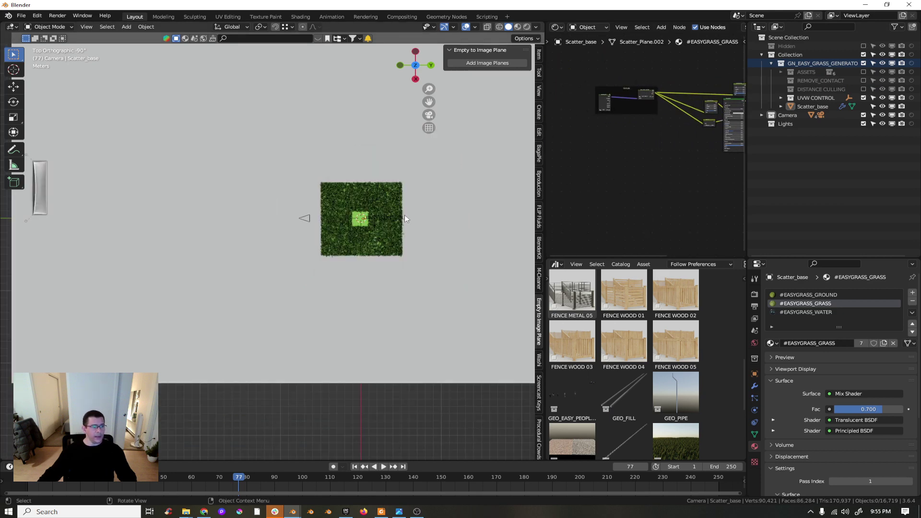
Step: On Scatter_base's grass modifier, turn off CONTACT OFF/ON and GROUND EXTRAS, and enable VIEW OPTIMIZATION
click(374, 238)
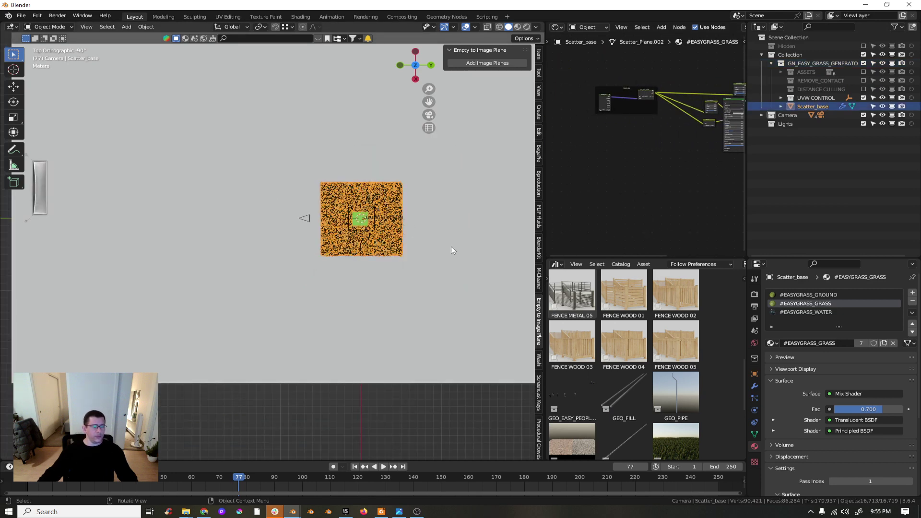
click(754, 386)
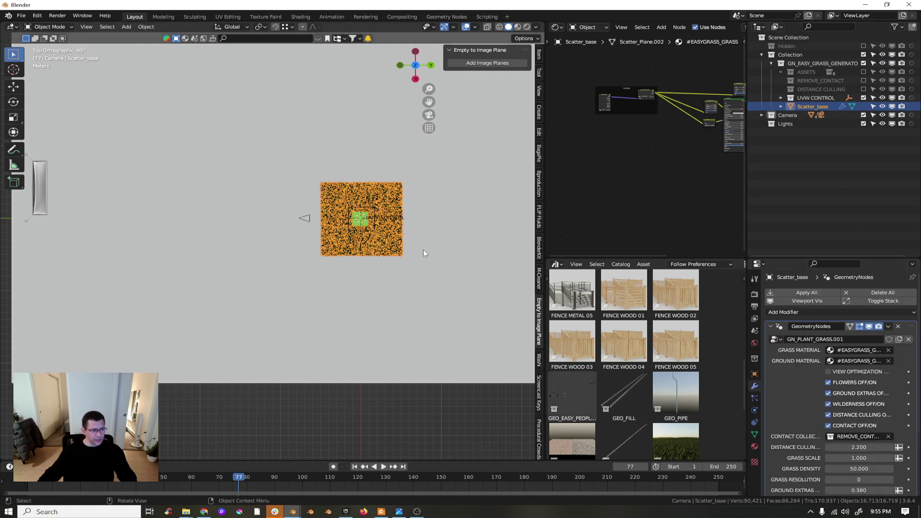
scroll(356, 234, up, 6)
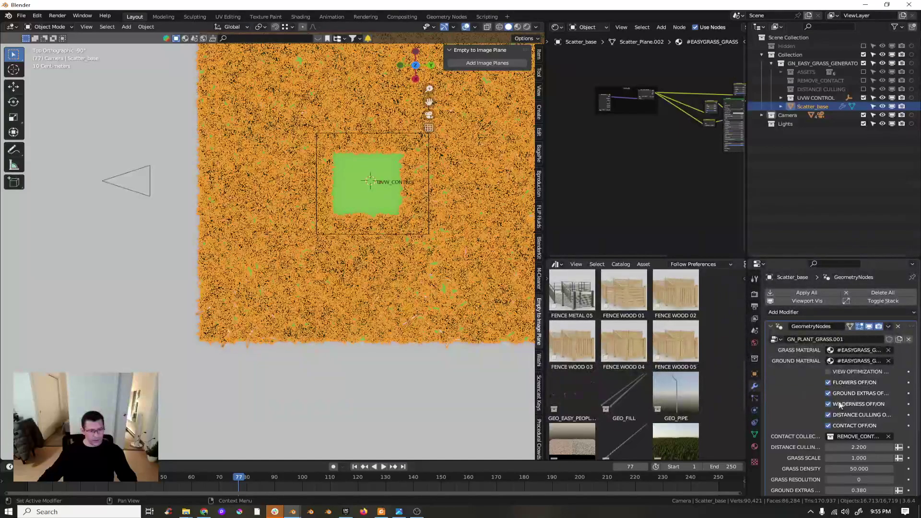
click(829, 426)
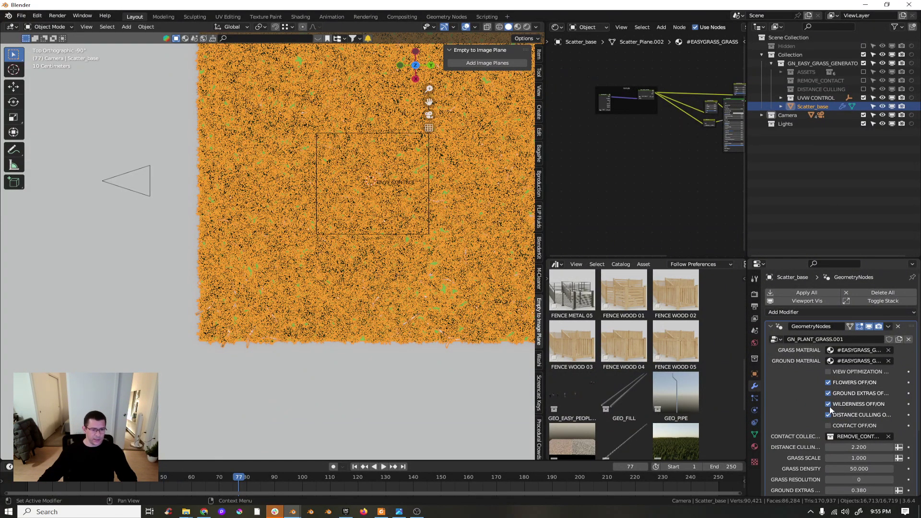
click(829, 373)
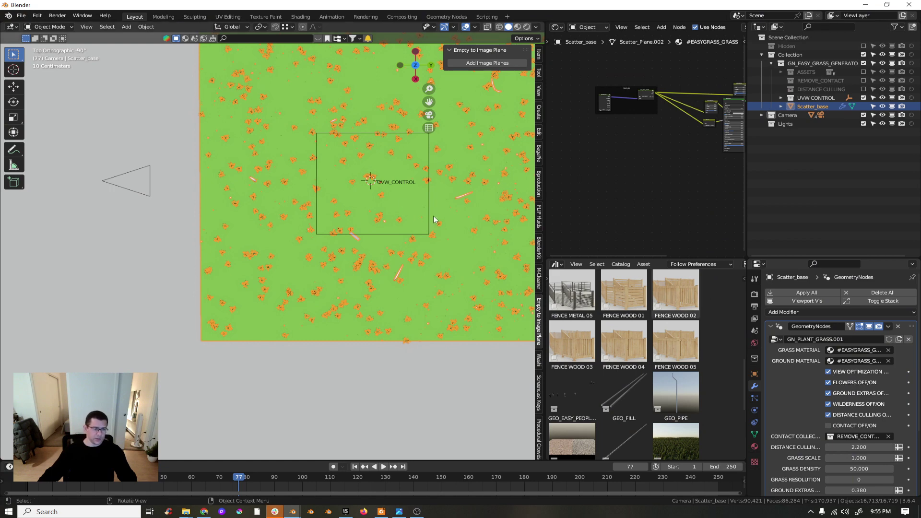
scroll(412, 280, up, 4)
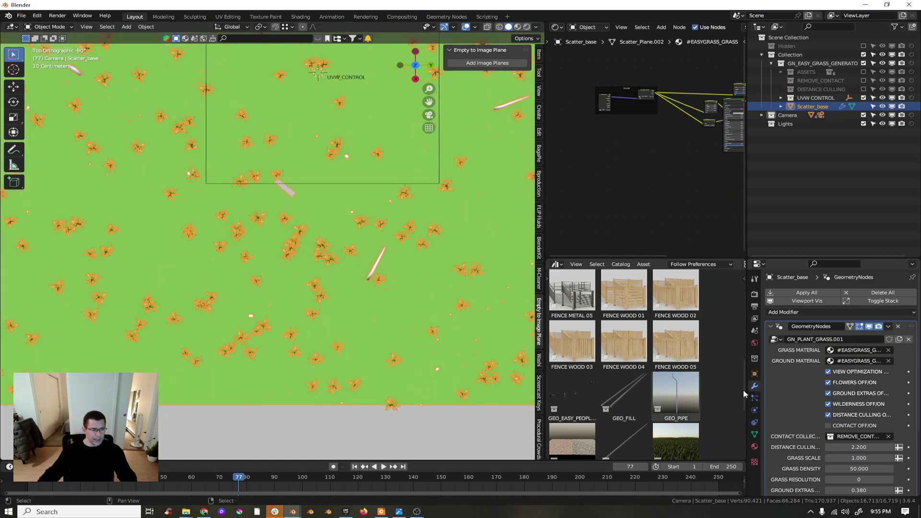
click(828, 394)
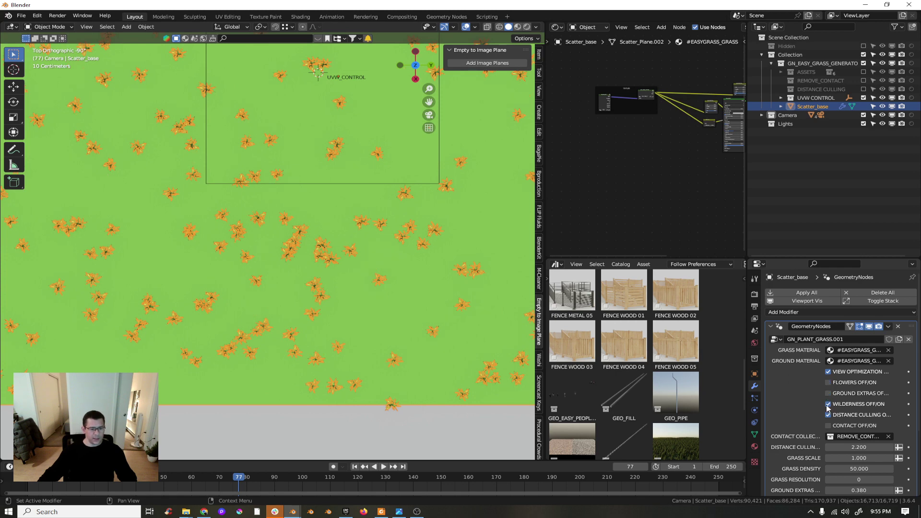
scroll(408, 326, down, 8)
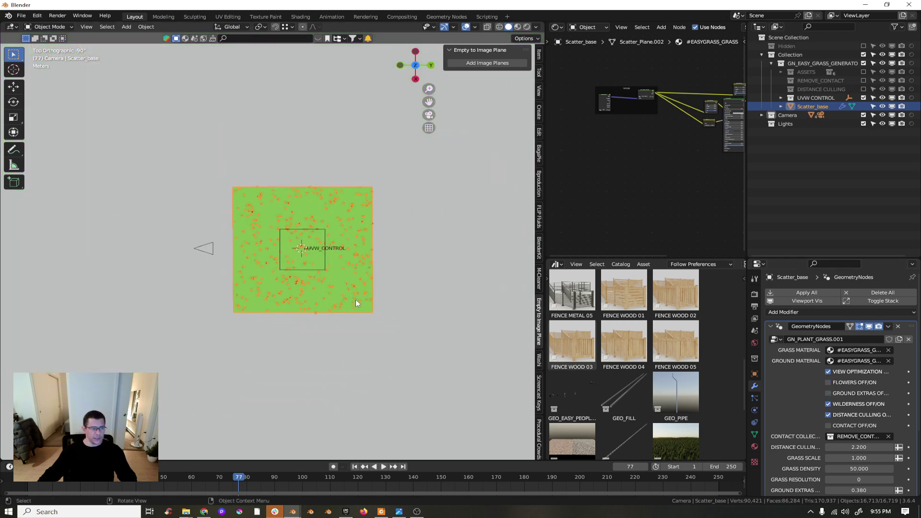
Step: Hide the GeometryNodes grass modifier in the viewport and select the Scatter_base plane
scroll(356, 303, down, 4)
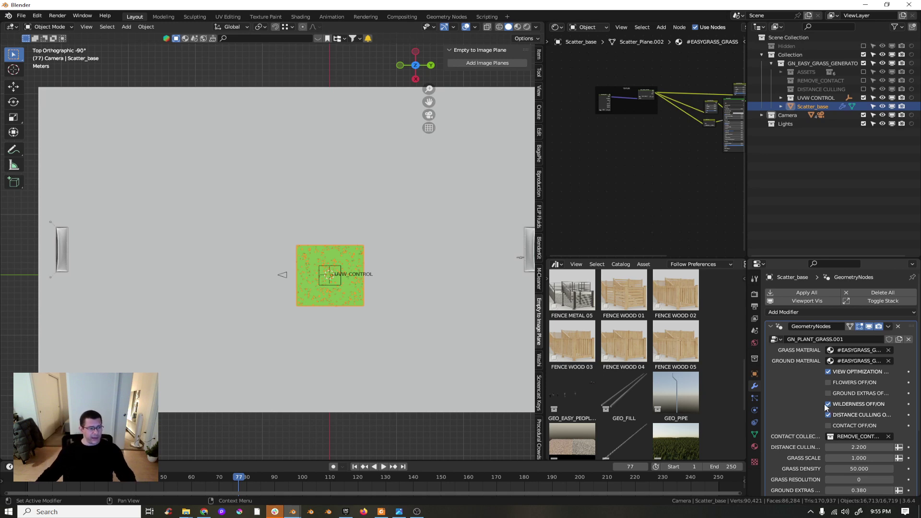
scroll(366, 281, down, 4)
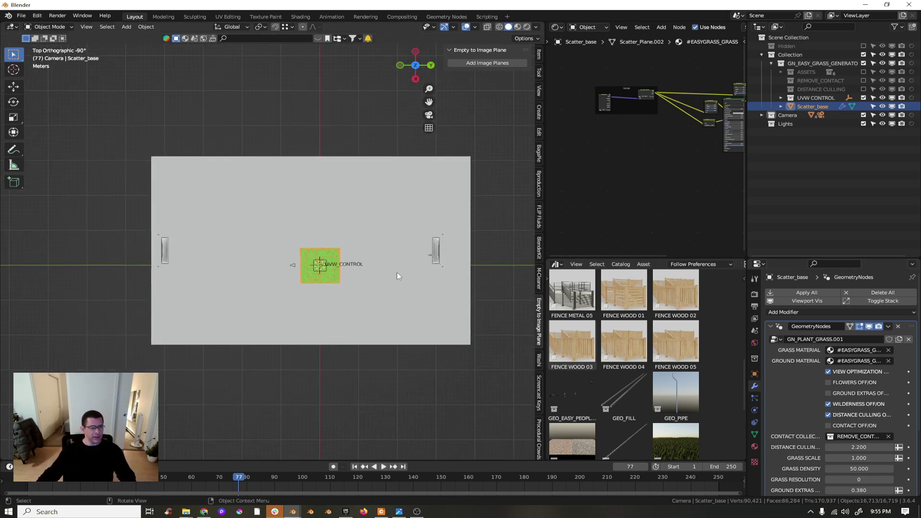
click(869, 327)
shift+middle_drag(419, 275, 386, 255)
middle_drag(321, 279, 366, 215)
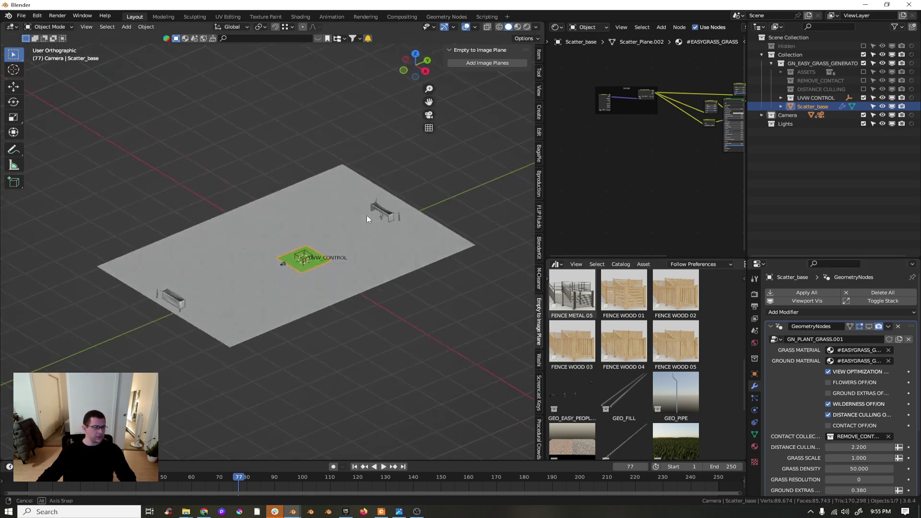
click(330, 289)
scroll(313, 281, up, 4)
click(306, 246)
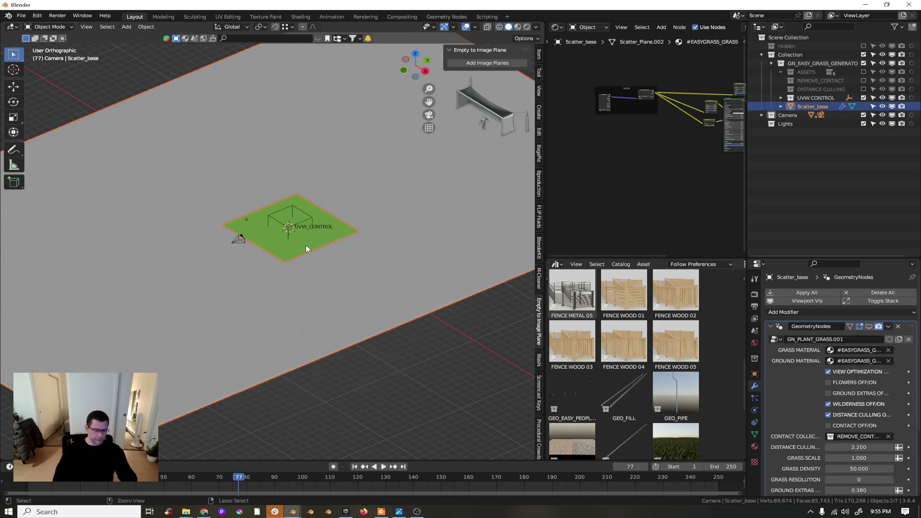
Step: Delete Scatter_base's linked green face in Edit Mode, then return to Object Mode
key(Tab)
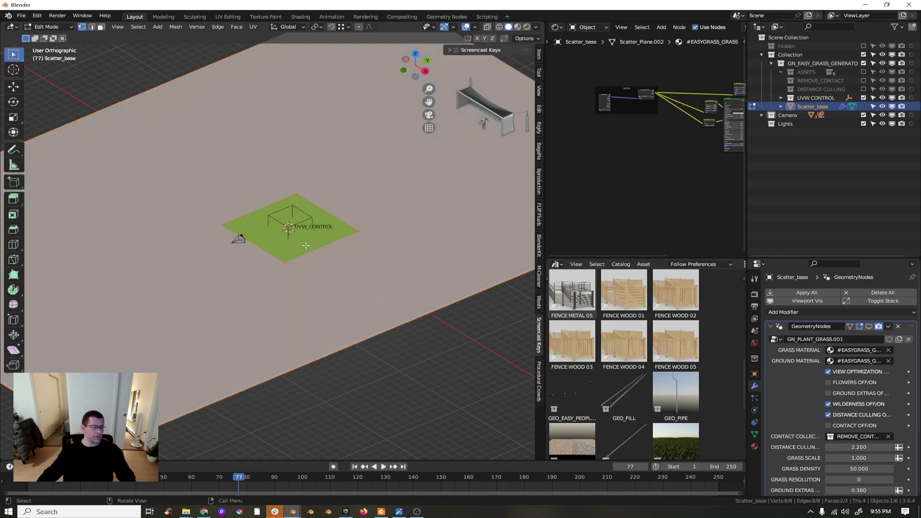
click(361, 232)
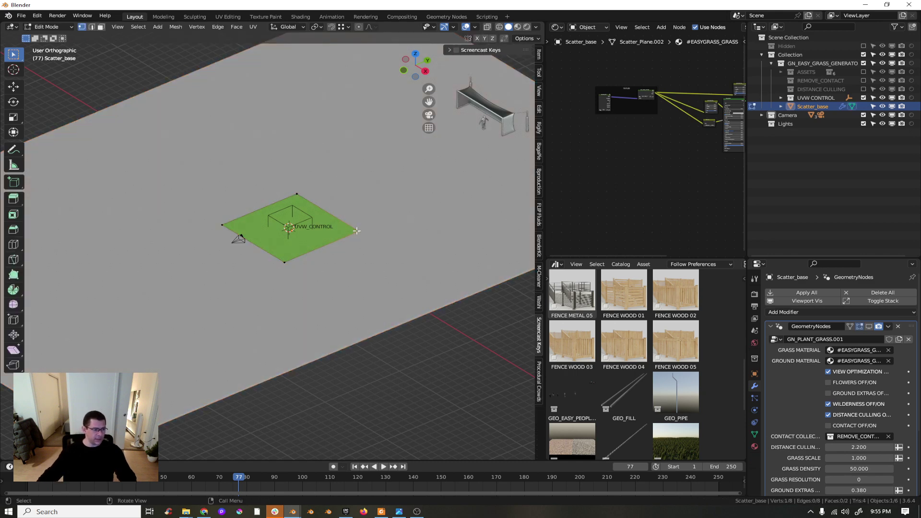
key(ctrl+l)
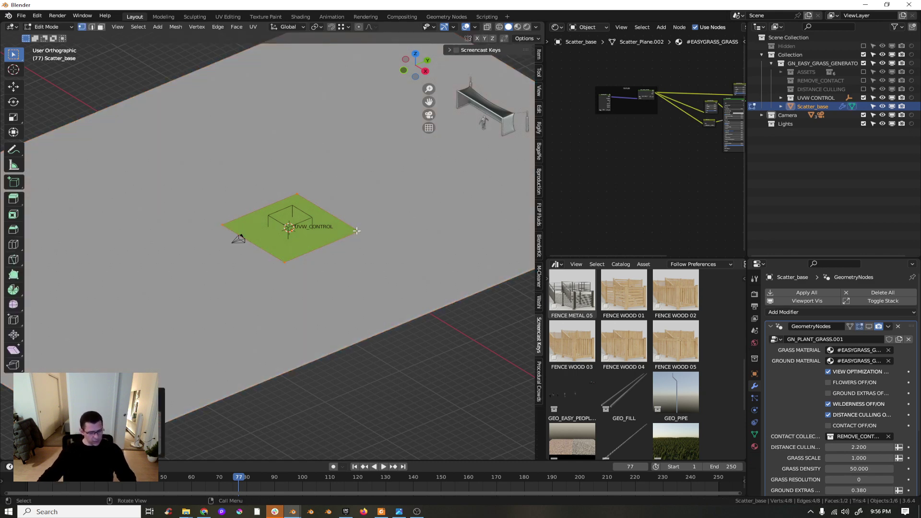
key(x)
click(341, 250)
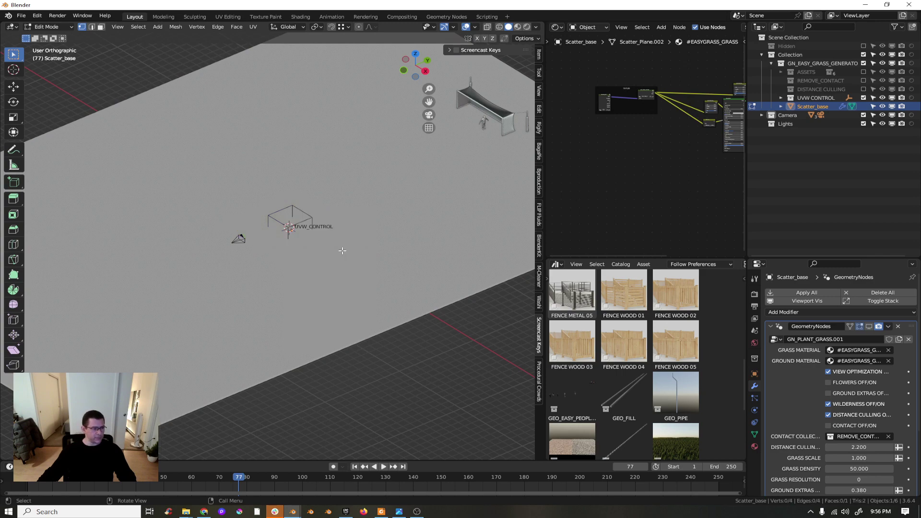
scroll(341, 251, down, 4)
key(Tab)
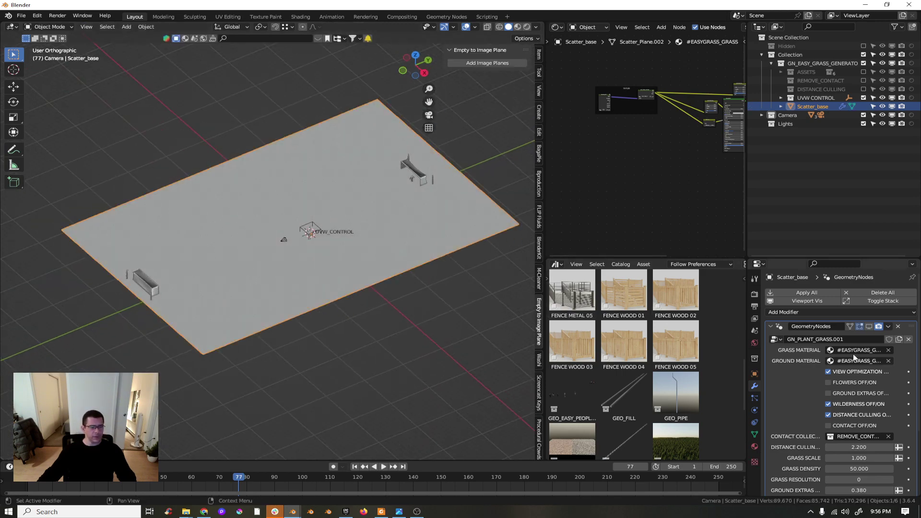
Step: Re-enable the grass modifier in the viewport and frame the plane from top view
click(868, 326)
key(KP_7)
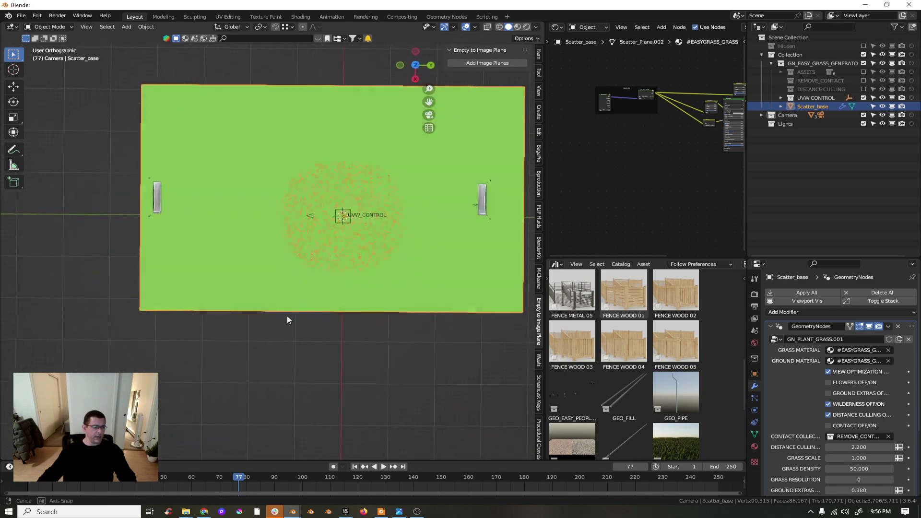
key(KP_Decimal)
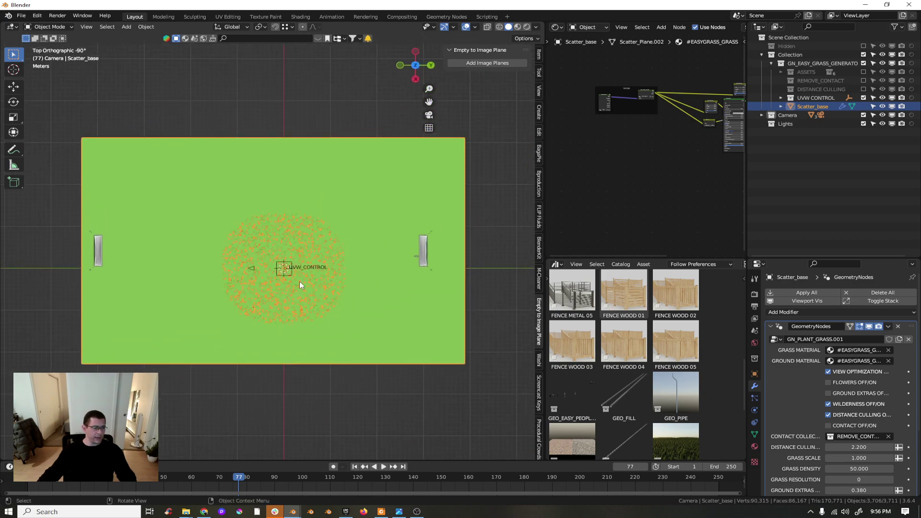
Step: Switch to rendered shading and swap the grass node group's ground image for Soccer Field.jpg
key(z)
click(298, 233)
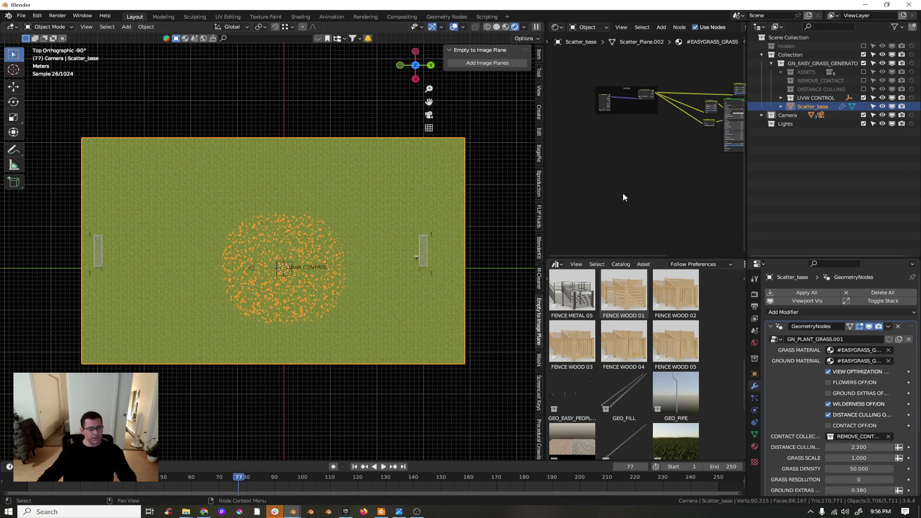
click(755, 373)
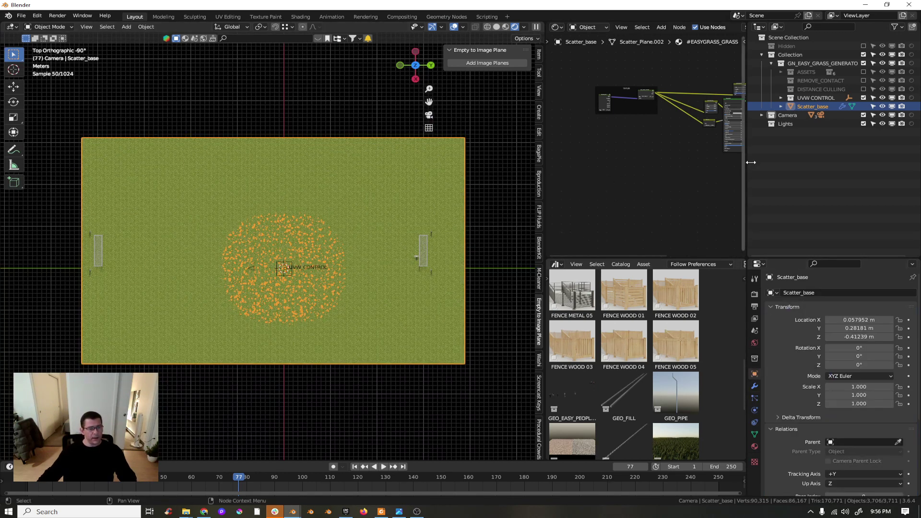
scroll(649, 162, up, 3)
middle_drag(635, 189, 634, 123)
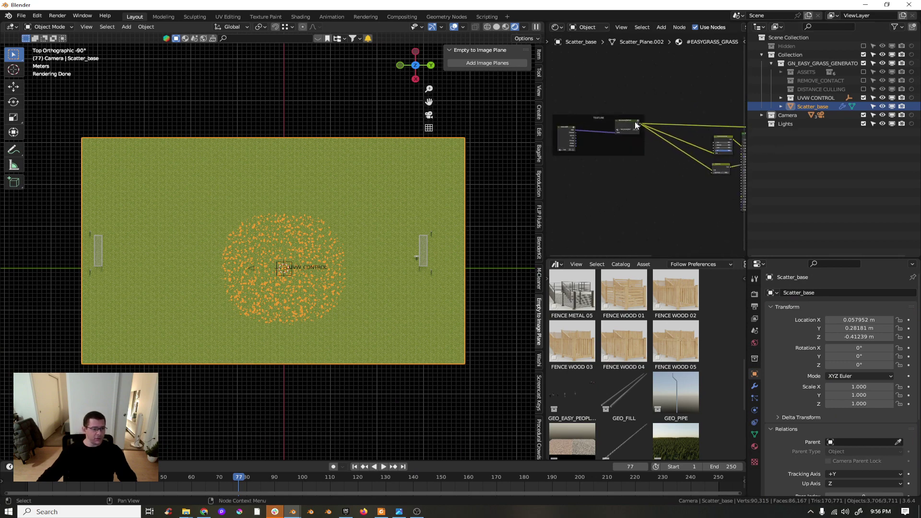
click(625, 124)
key(Tab)
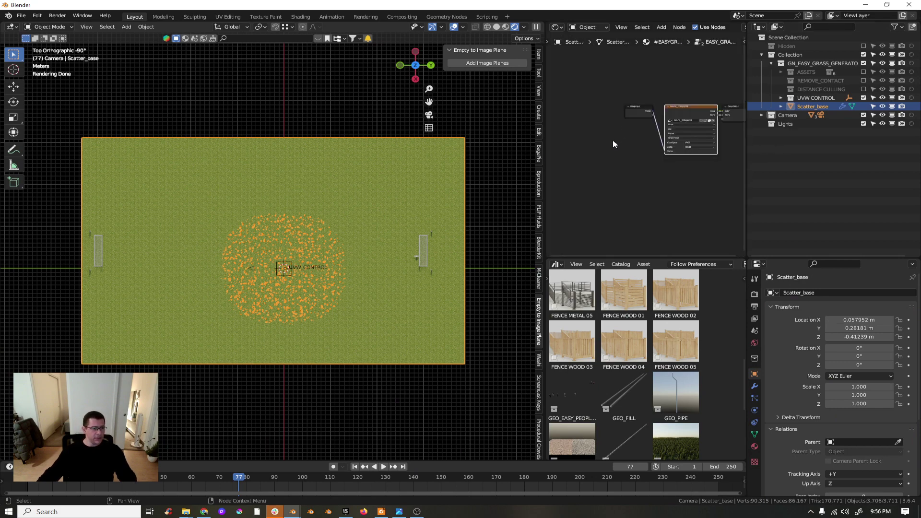
scroll(707, 127, up, 5)
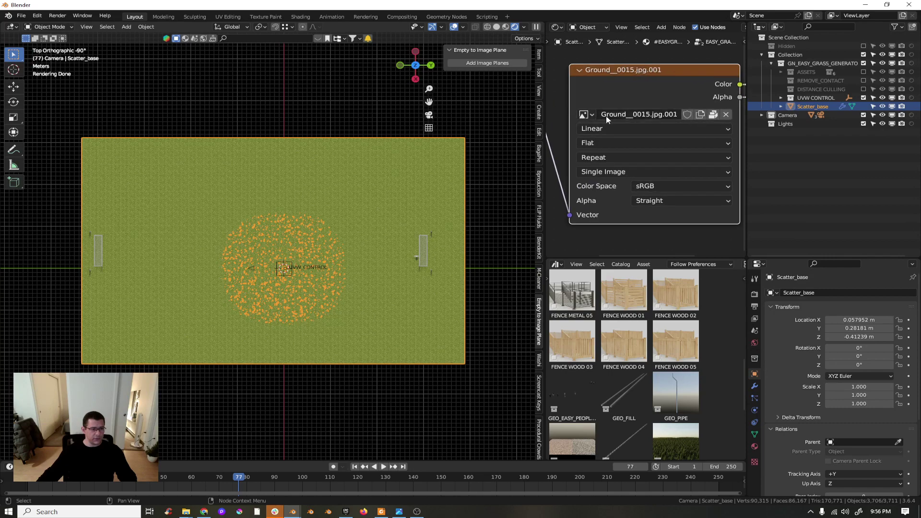
click(584, 115)
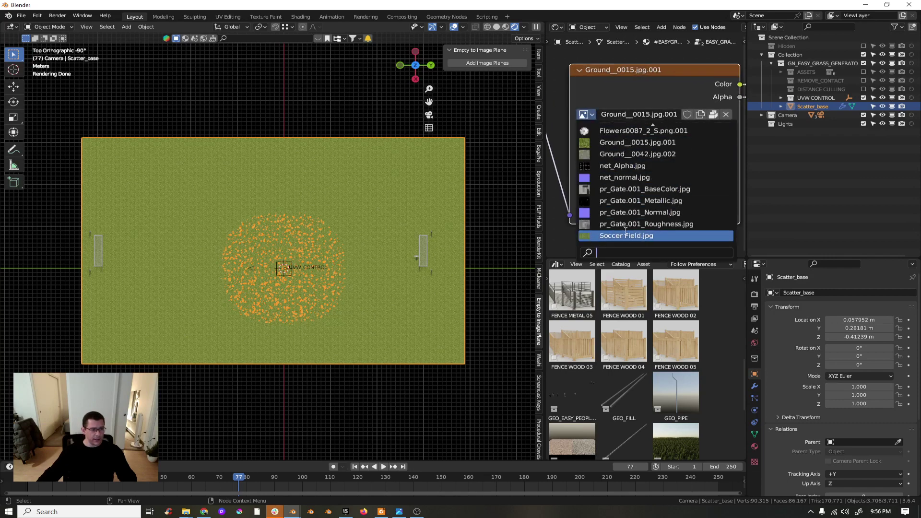
click(627, 236)
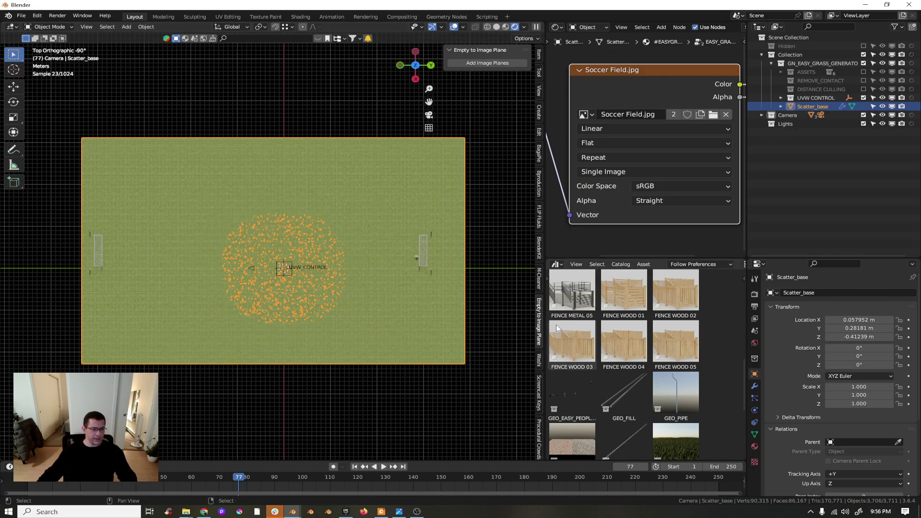
Step: Select the UVW_CONTROL empty, scale it to 9.910 and rotate it -90° around Z
scroll(297, 292, up, 7)
scroll(371, 212, up, 4)
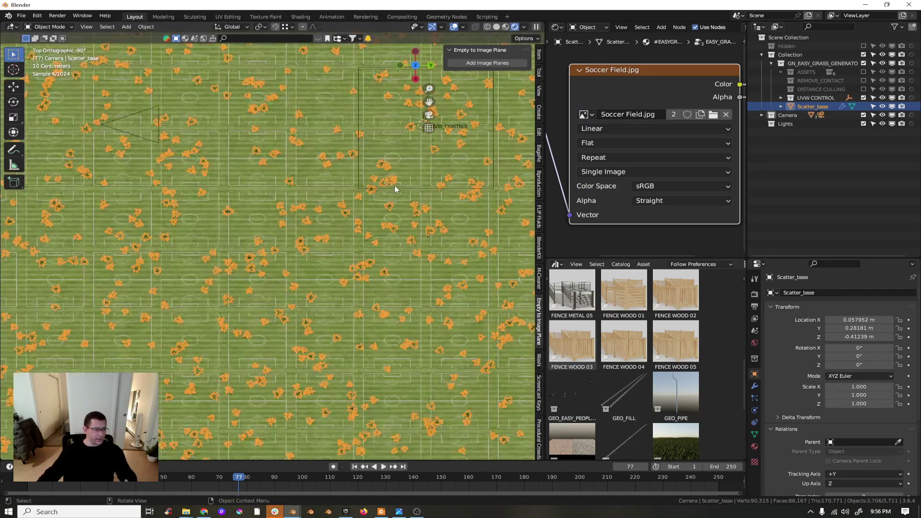
scroll(396, 187, up, 6)
shift+middle_drag(413, 183, 336, 265)
click(337, 256)
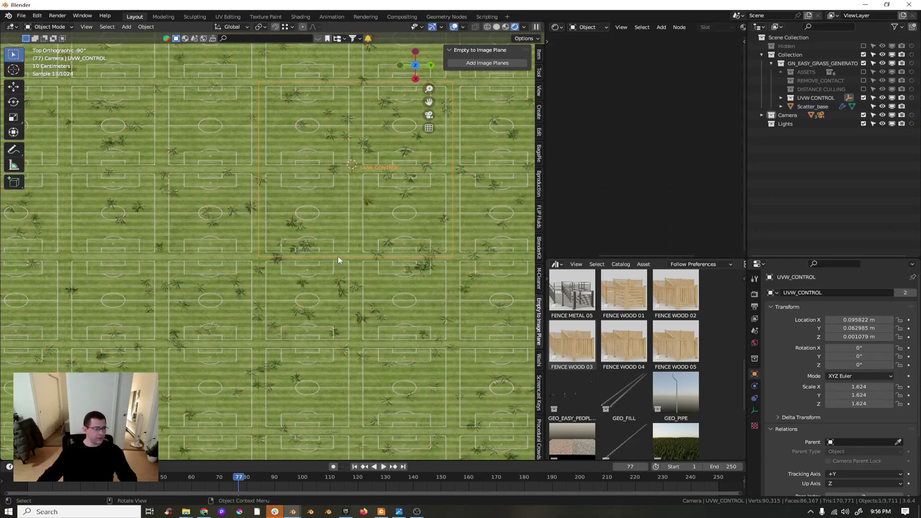
scroll(339, 197, down, 5)
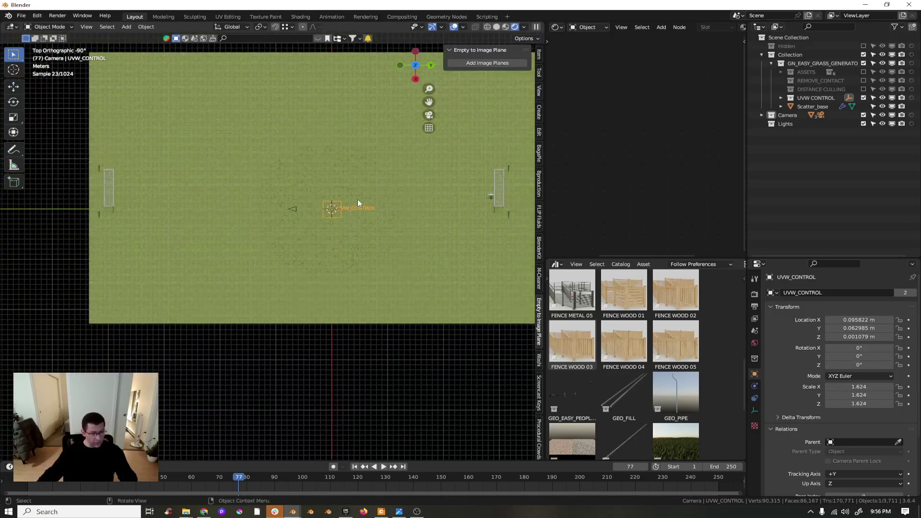
scroll(358, 197, up, 4)
key(s)
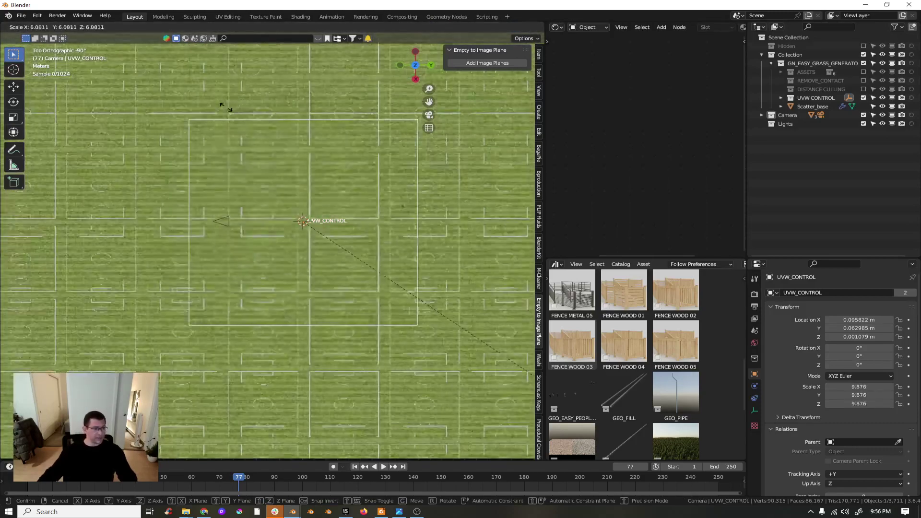
click(396, 271)
text(rz-90)
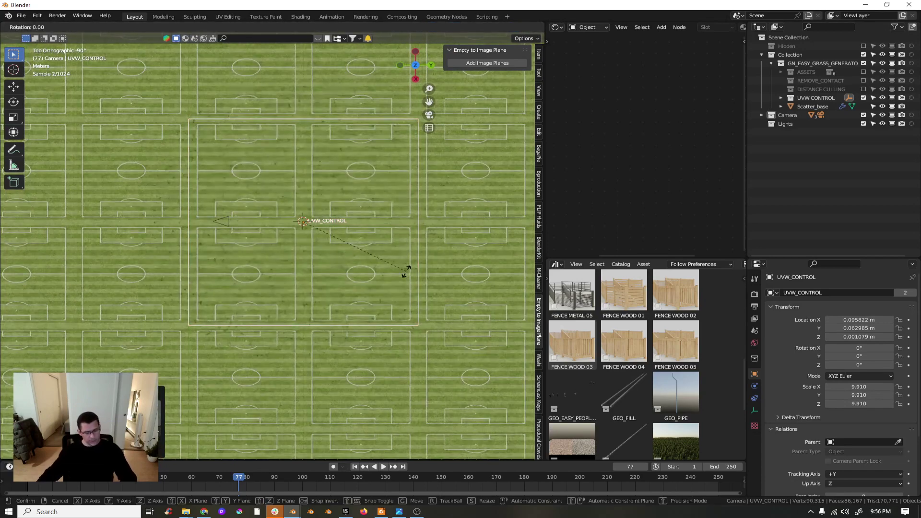
key(Return)
Step: Move the UVW_CONTROL empty to position the field texture over the pitch
scroll(405, 272, down, 5)
key(g)
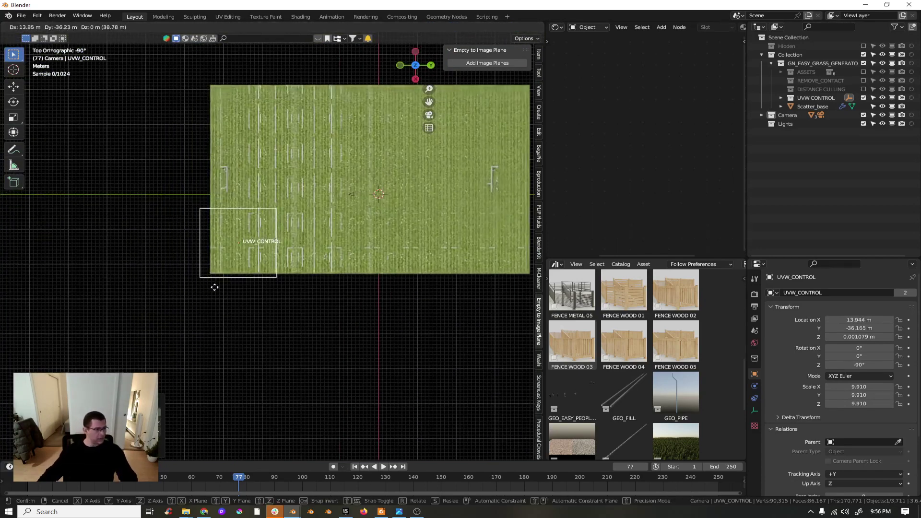
click(213, 286)
scroll(217, 255, up, 5)
key(g)
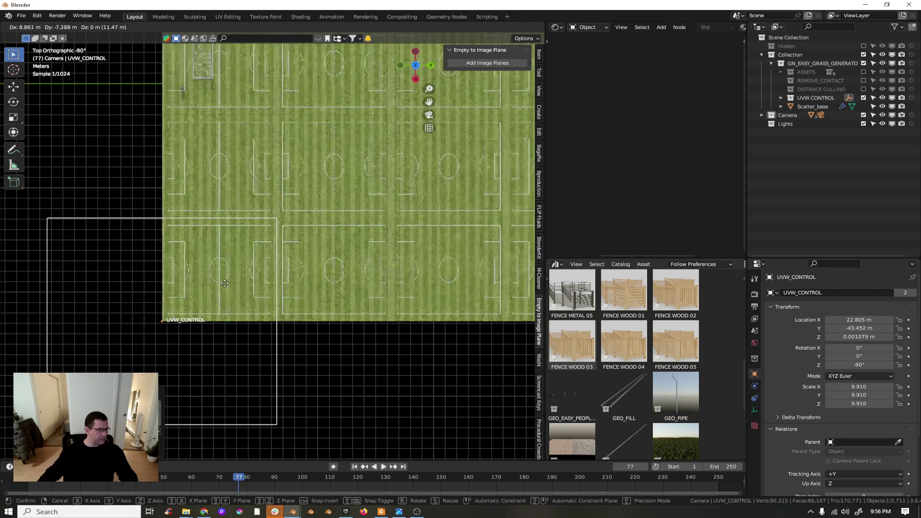
click(226, 283)
scroll(224, 277, down, 6)
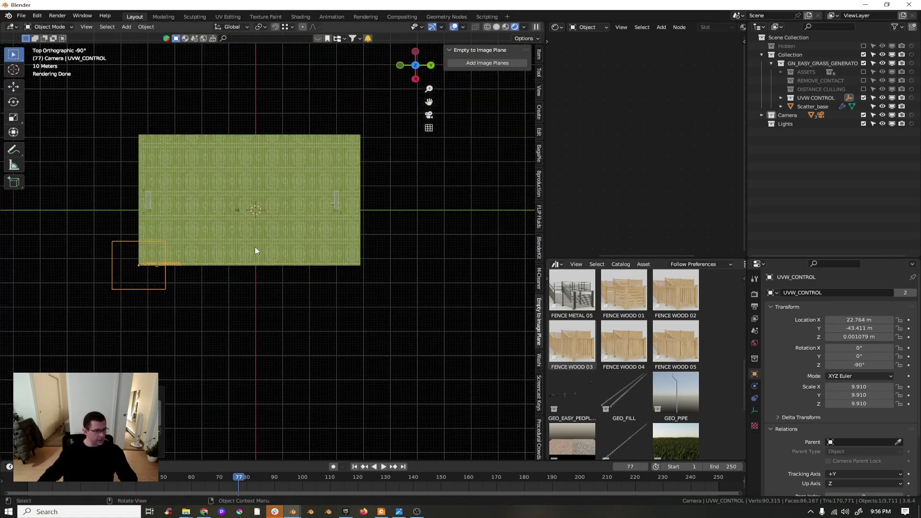
Step: Scale UVW_CONTROL up to about 50, then adjust its Y and X proportions
key(s)
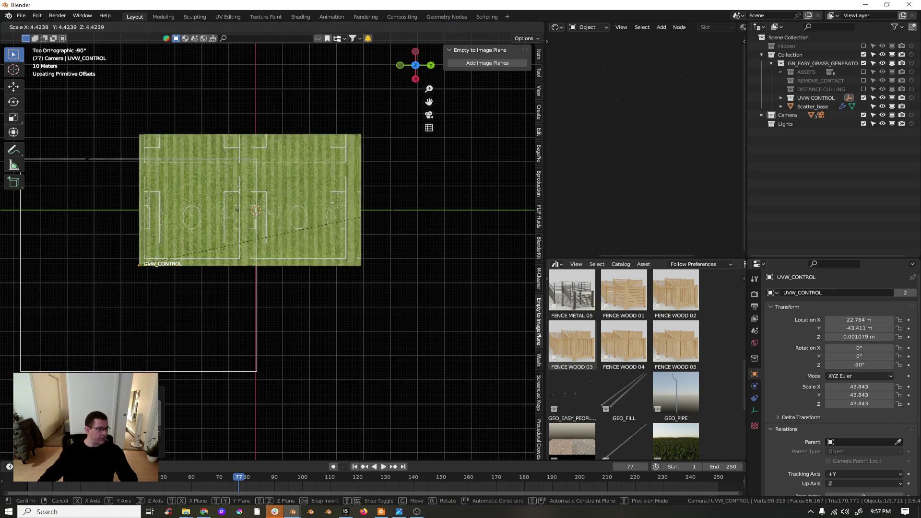
click(162, 134)
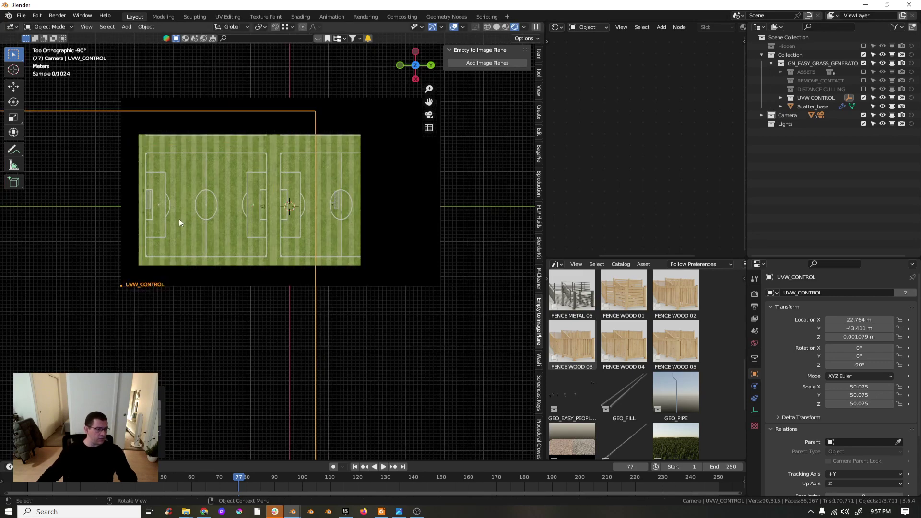
scroll(180, 219, up, 3)
key(s)
key(y)
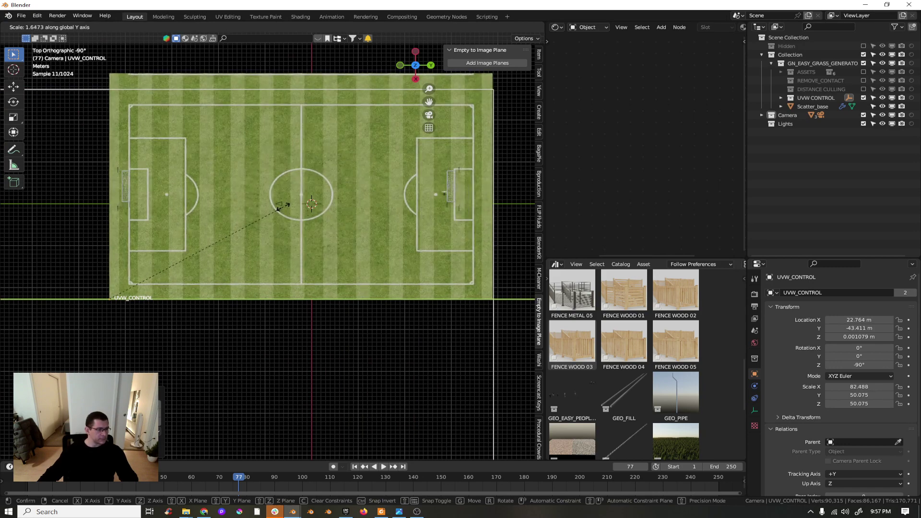
click(277, 206)
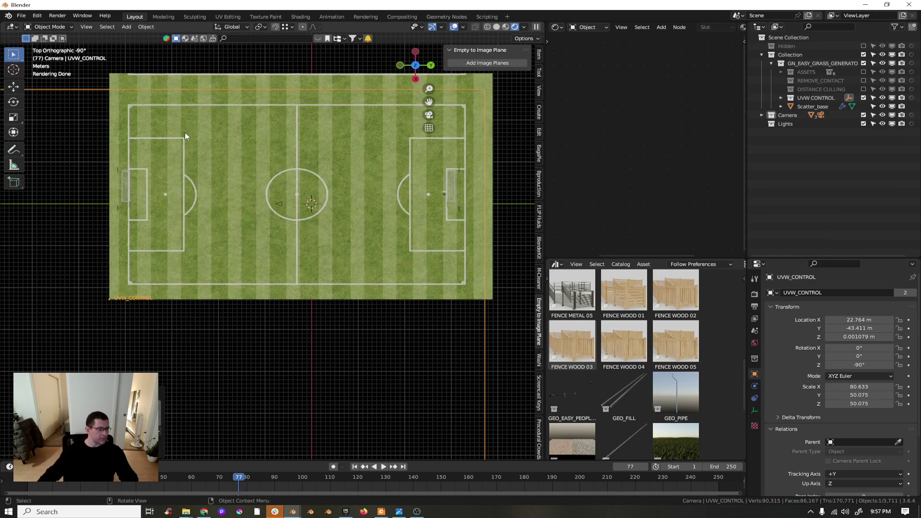
key(s)
key(x)
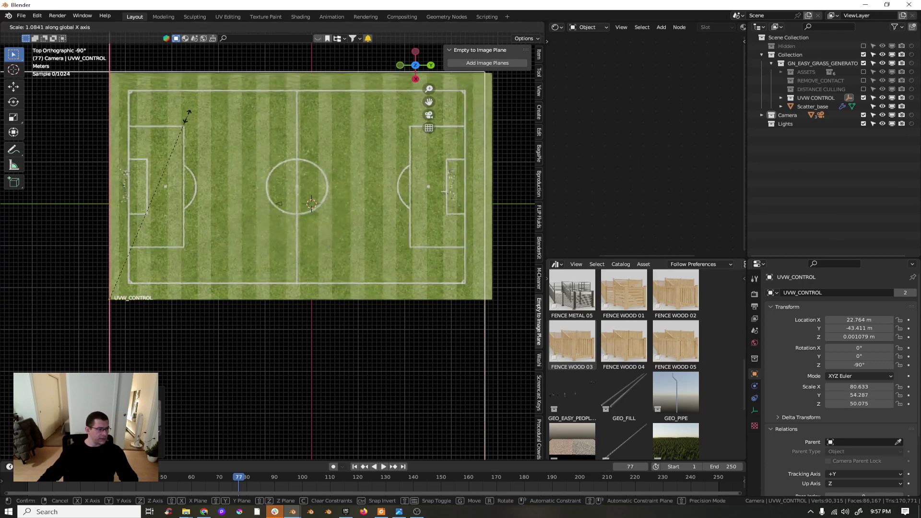
click(189, 124)
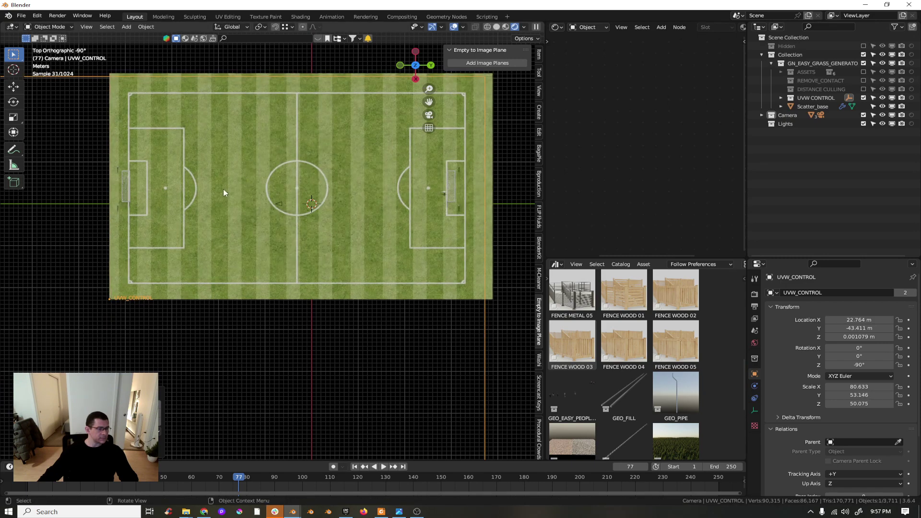
Step: Stretch UVW_CONTROL slightly along Y, giving a 78.322 × 53.146 × 50.075 scale
middle_drag(223, 189, 225, 157)
key(s)
key(y)
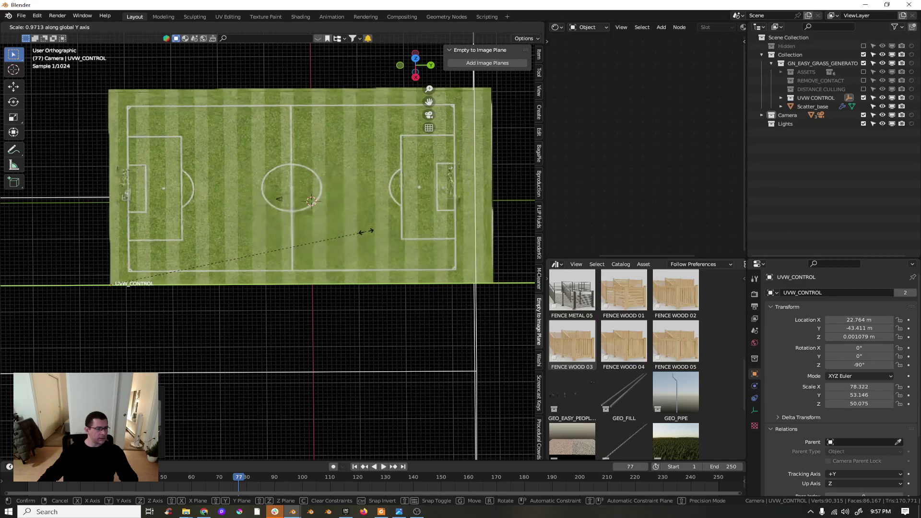
click(366, 231)
middle_drag(361, 232, 370, 264)
scroll(286, 265, up, 4)
scroll(287, 262, down, 4)
Step: Stretch the UVW_CONTROL plane further along Y near the pitch corner
scroll(264, 182, up, 4)
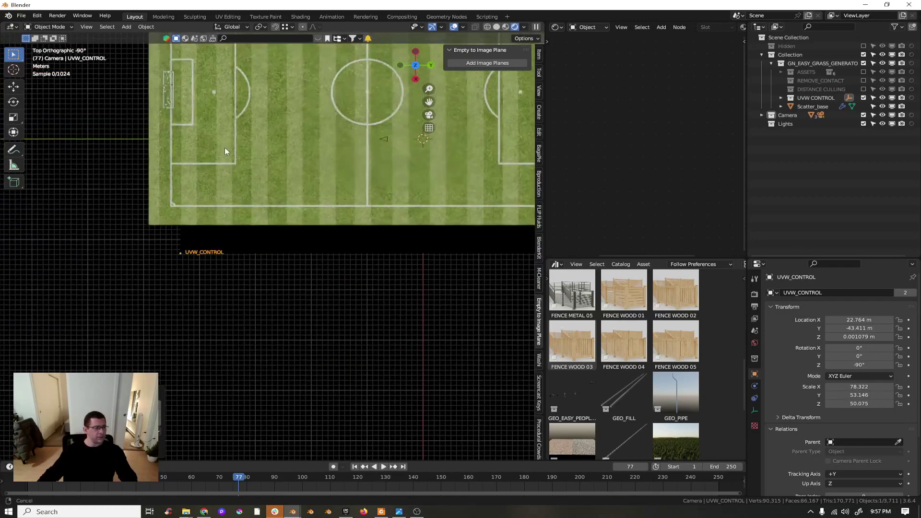
shift+middle_drag(231, 151, 251, 246)
scroll(257, 263, up, 3)
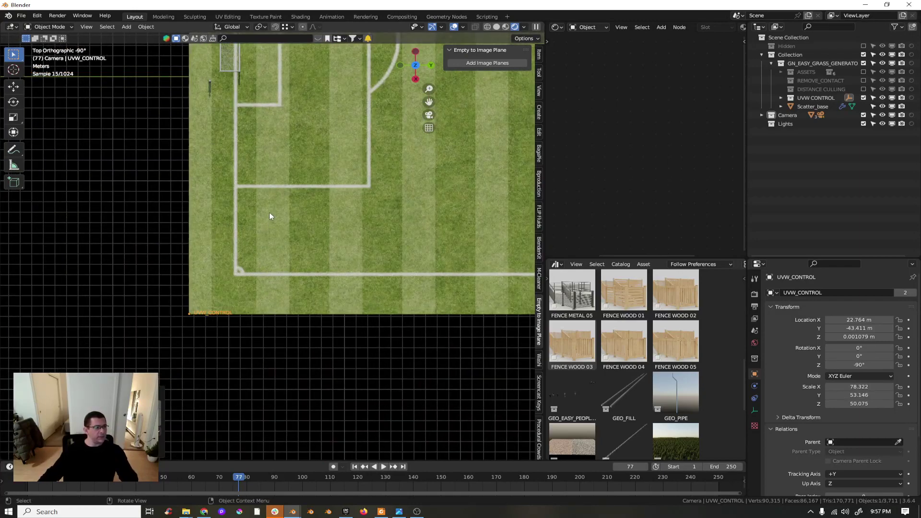
shift+middle_drag(269, 211, 267, 218)
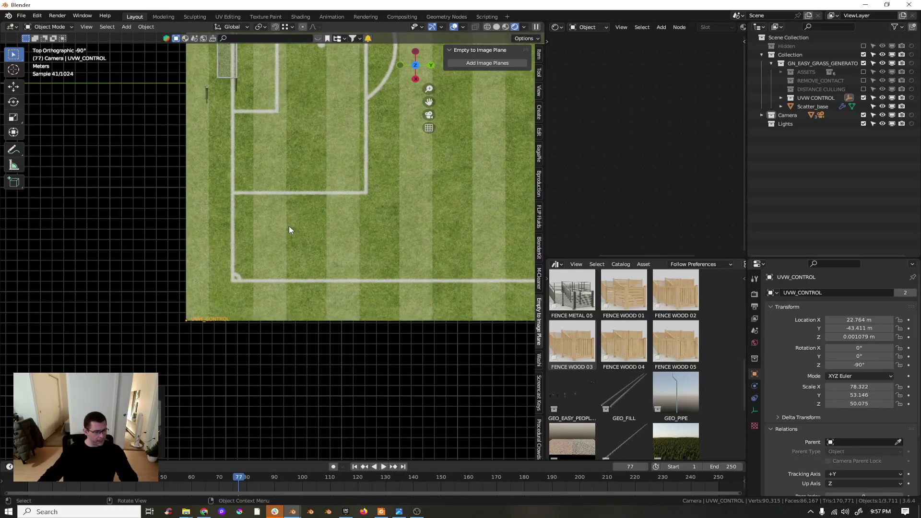
key(g)
key(y)
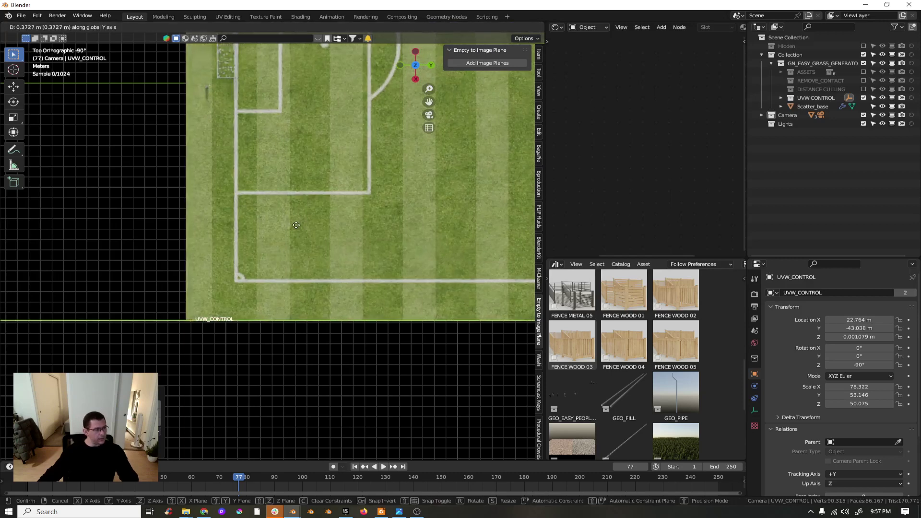
key(Escape)
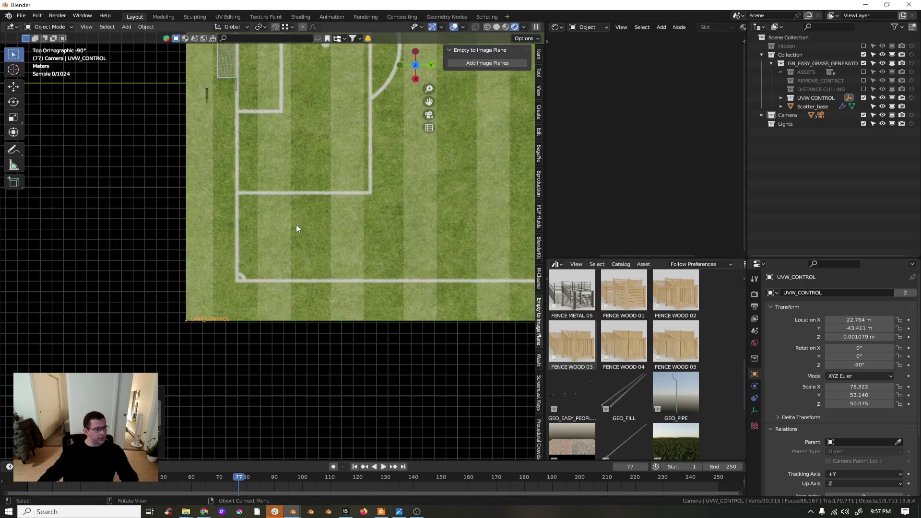
key(s)
key(y)
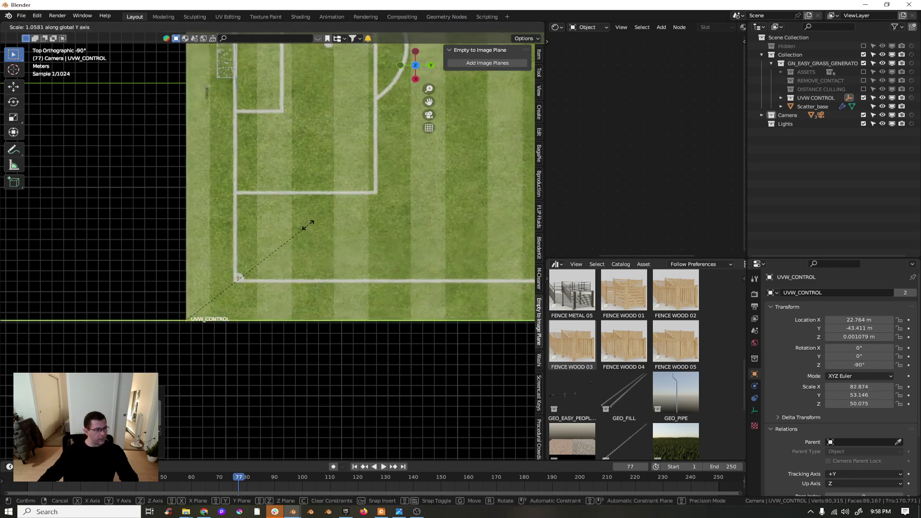
click(312, 225)
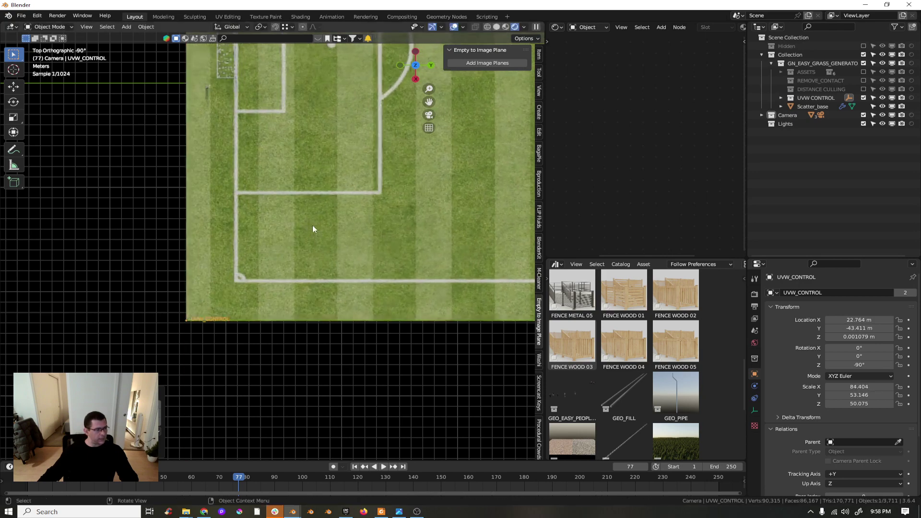
Step: Shrink the plane slightly along Y so Scale X settles at 82.835
scroll(313, 225, down, 4)
shift+middle_drag(215, 232, 166, 228)
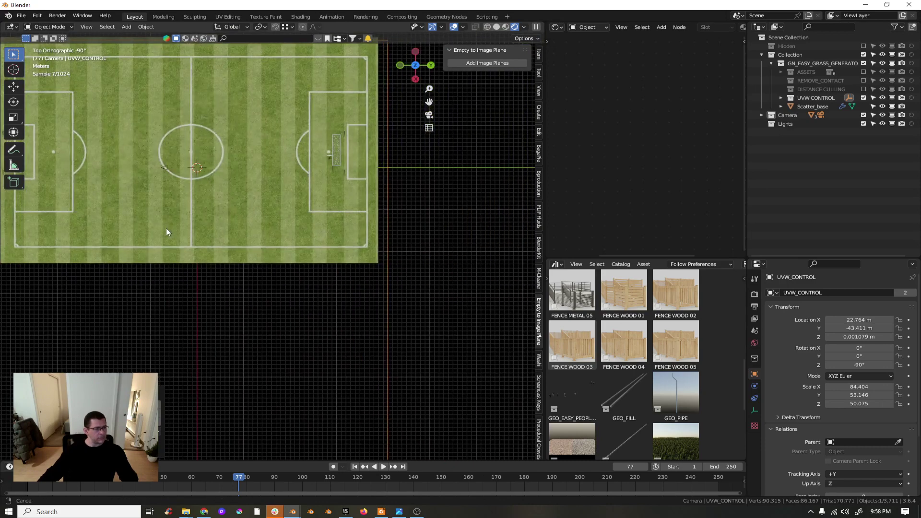
ctrl+scroll(214, 231, down, 3)
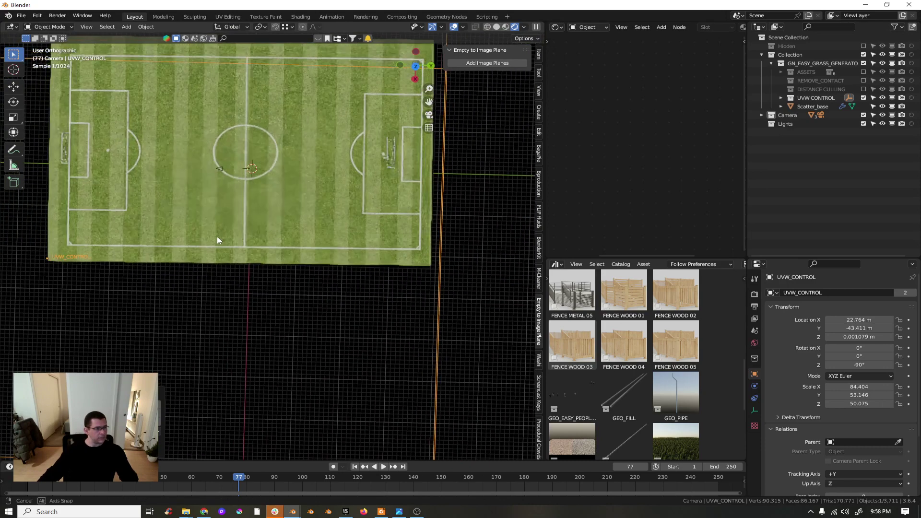
key(s)
key(y)
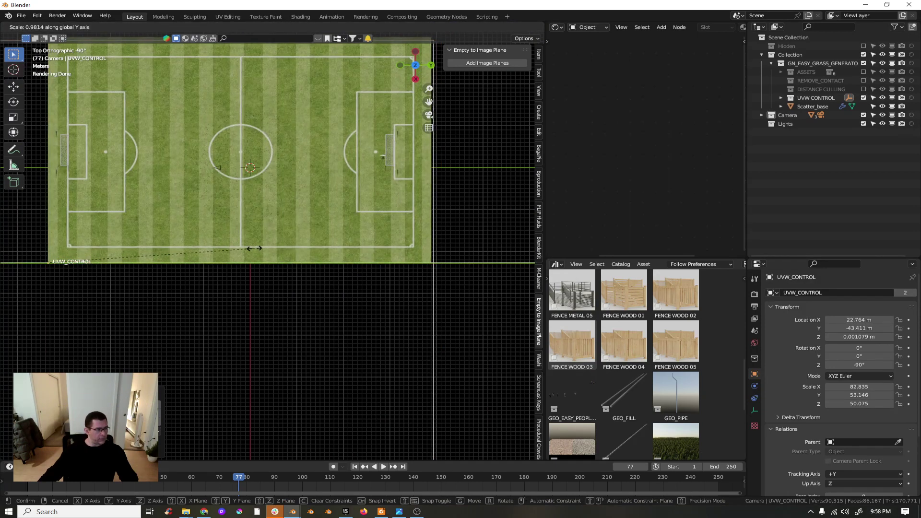
click(255, 248)
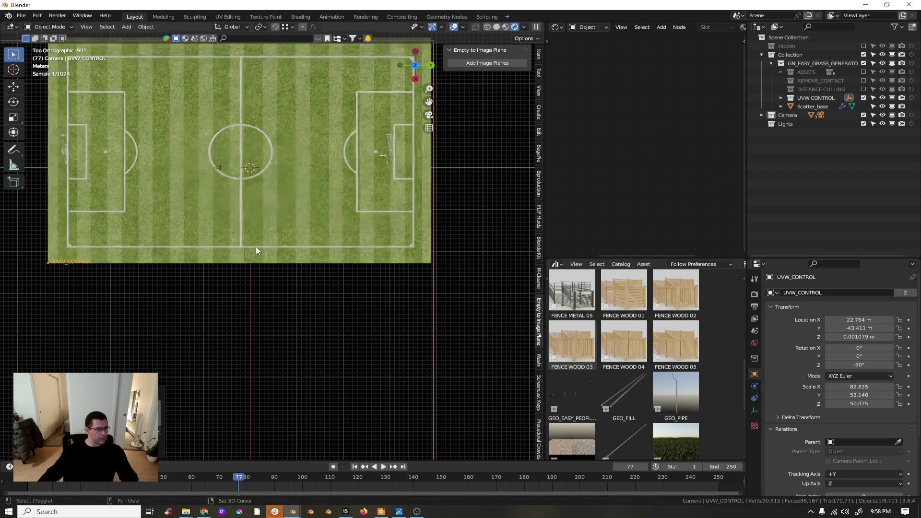
scroll(410, 150, up, 8)
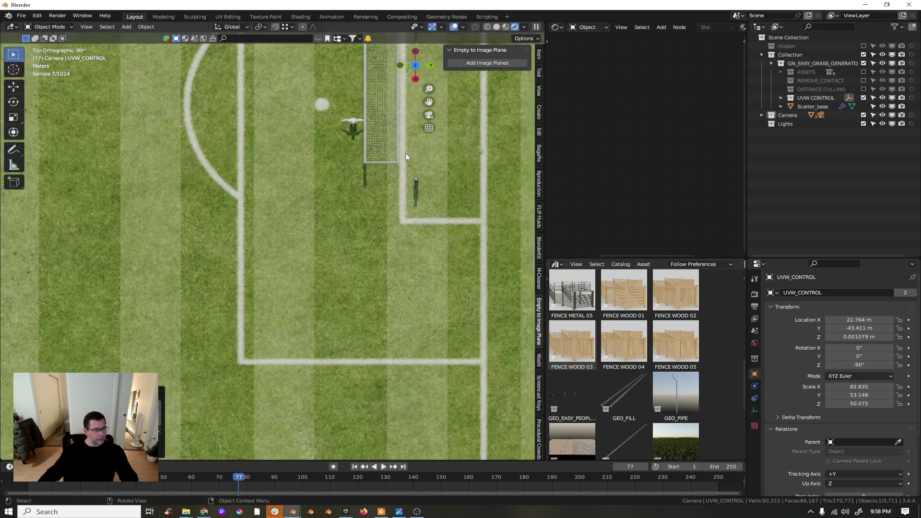
Step: Select the goal net sm_Gate_net and shift it along the pitch
click(397, 161)
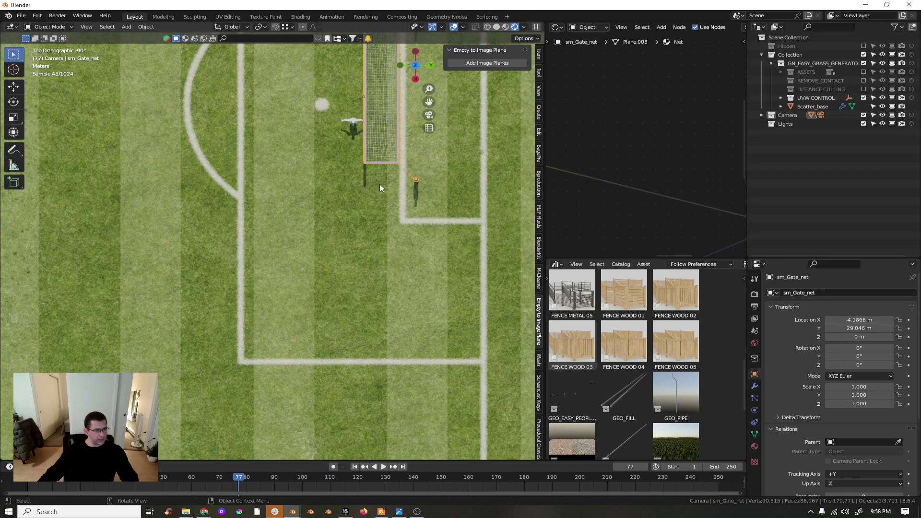
middle_drag(363, 172, 382, 174)
key(g)
key(y)
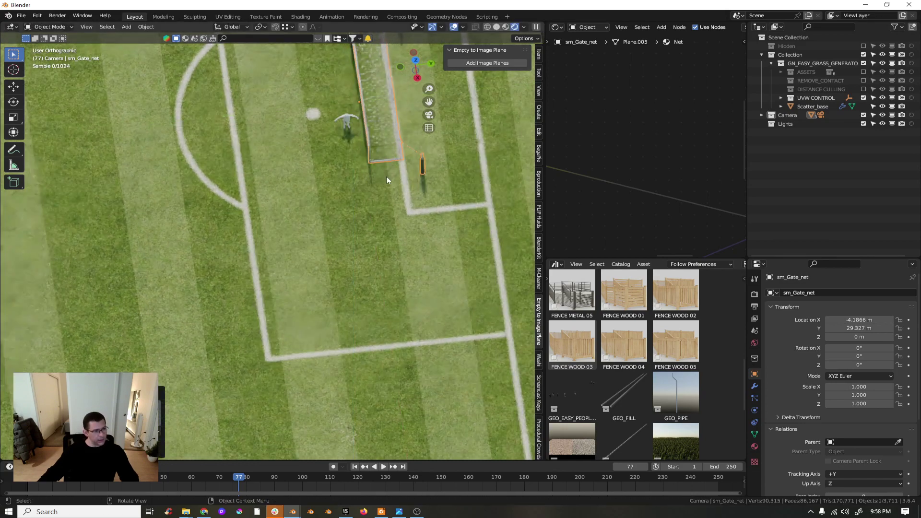
click(375, 180)
scroll(375, 179, down, 5)
Step: Place the goal net on the goal line at Location Y 34.895
middle_drag(343, 181, 421, 142)
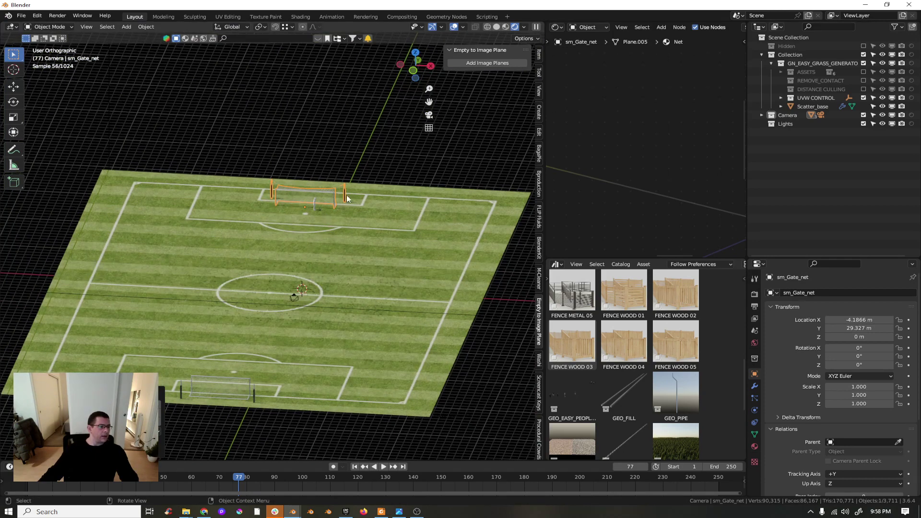
scroll(353, 197, up, 4)
middle_drag(354, 197, 303, 229)
scroll(257, 238, down, 3)
scroll(382, 198, down, 3)
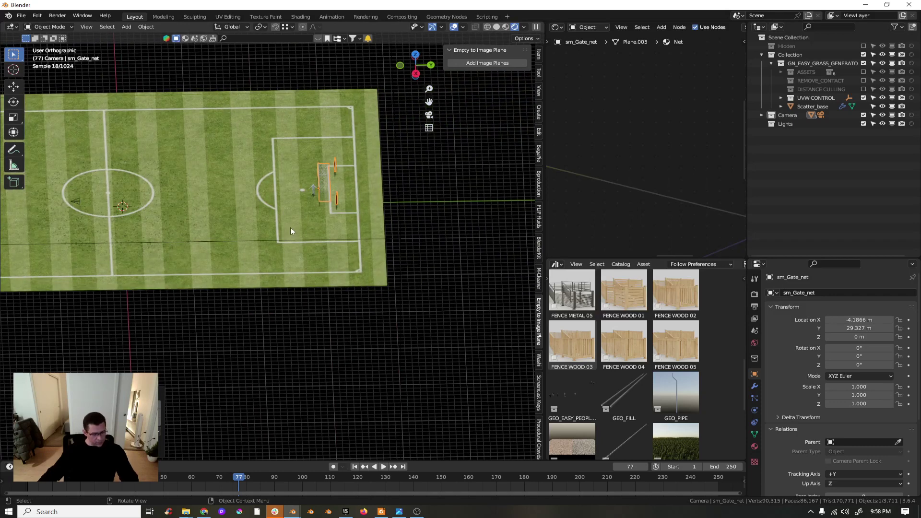
key(g)
key(y)
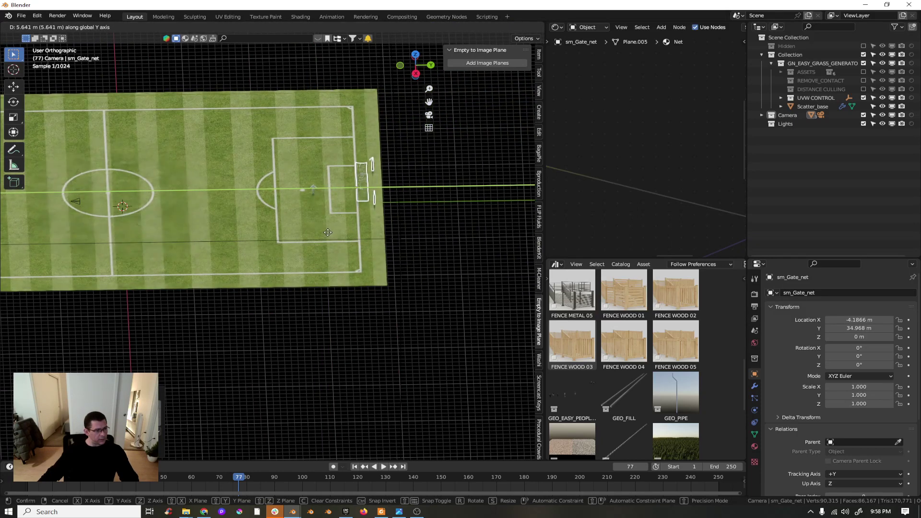
click(327, 232)
scroll(298, 253, down, 4)
scroll(254, 245, up, 4)
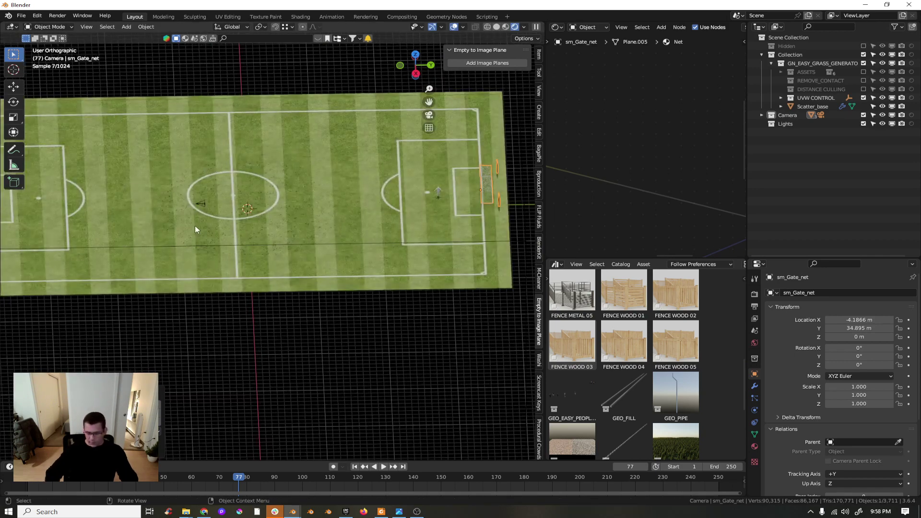
Step: Look through the scene camera at the pitch from a low angle
key(KP_8)
middle_drag(191, 225, 363, 240)
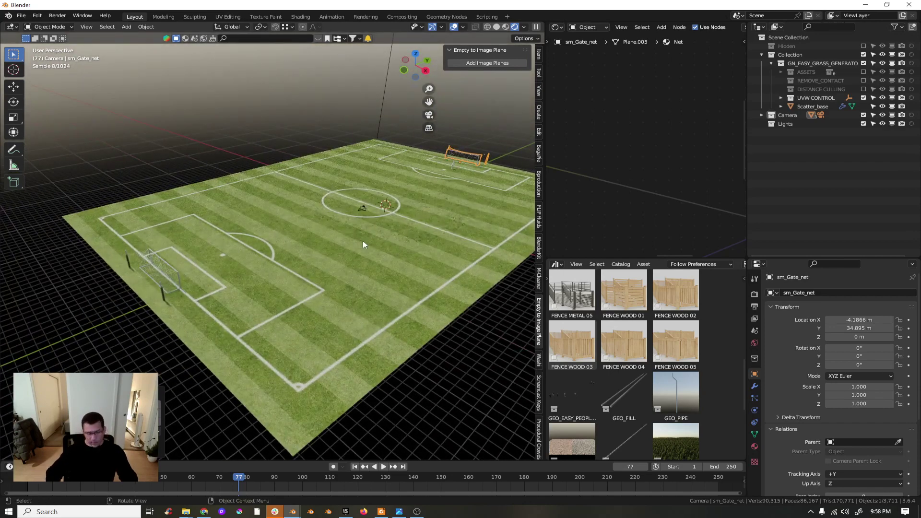
key(KP_0)
middle_drag(269, 281, 191, 309)
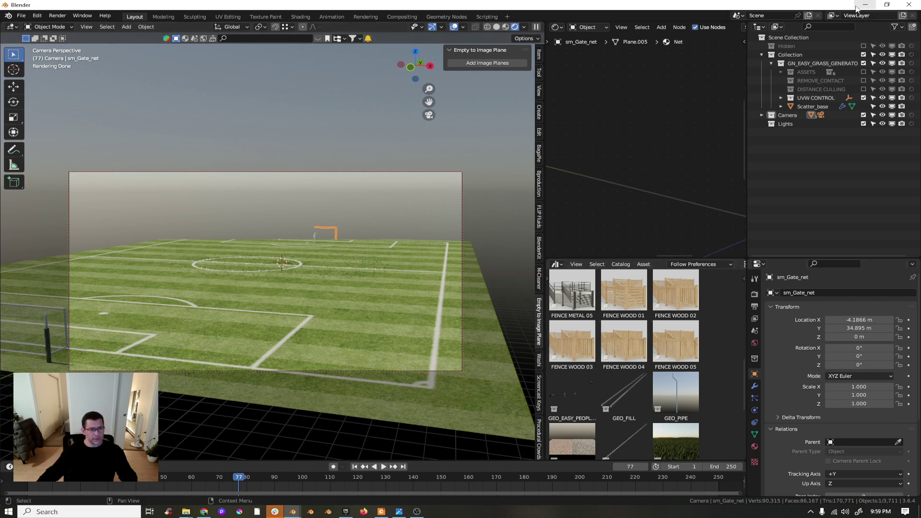
Step: Select the Camera and set its Focal Length to 30 mm
click(821, 115)
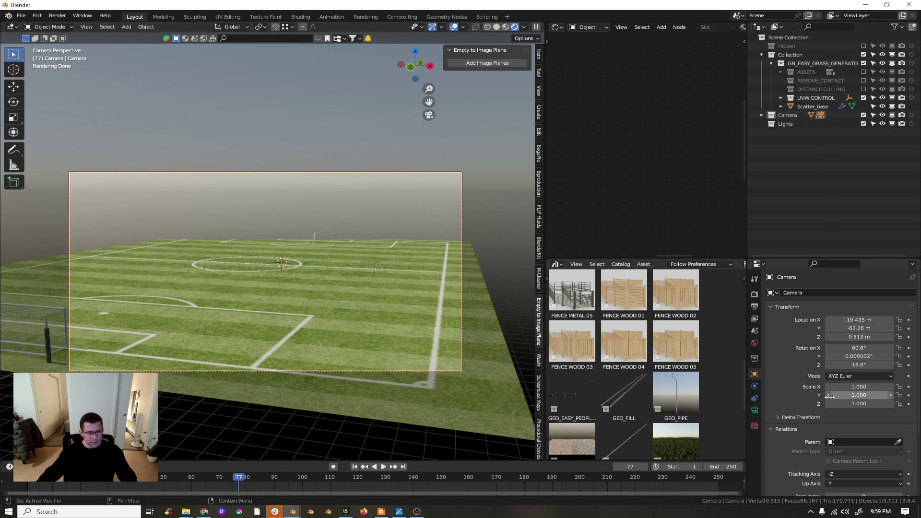
click(754, 410)
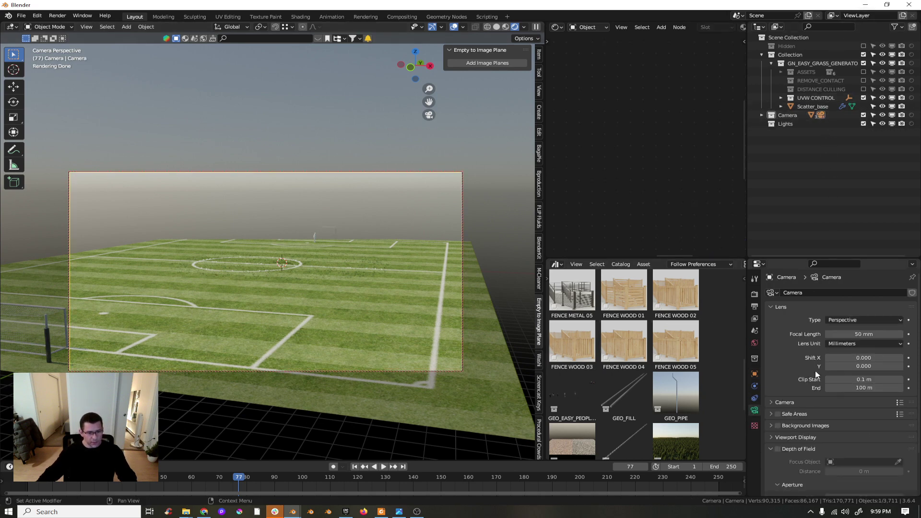
click(860, 334)
text(30)
key(Return)
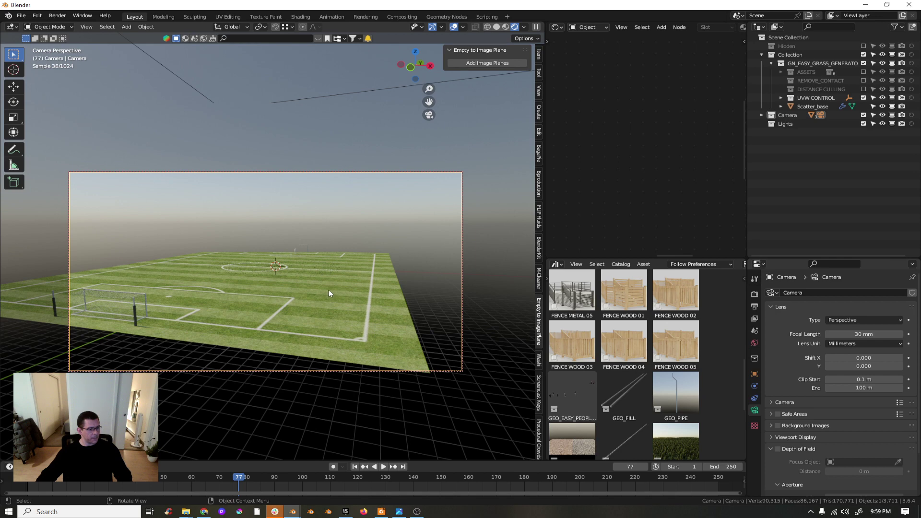
Step: Fly the camera forward and sideways over the pitch with walk navigation to a closer spot
key(shift+grave)
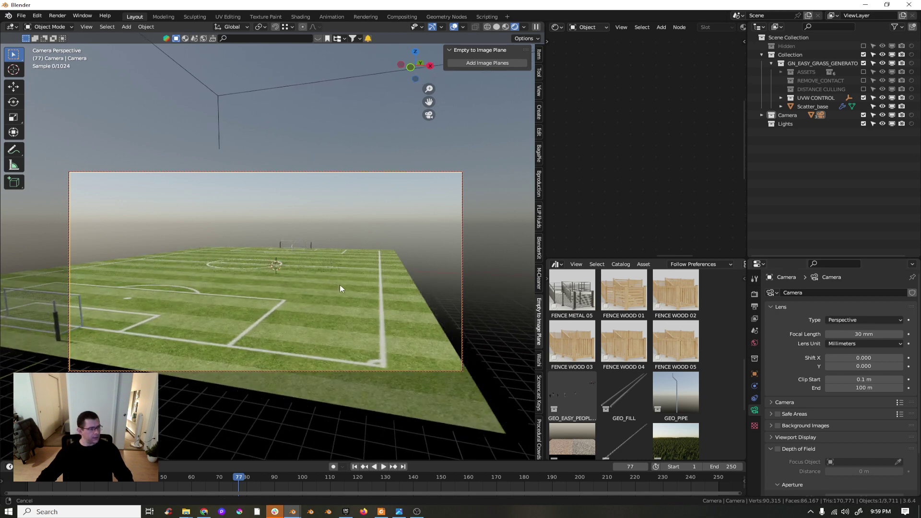
key(shift+grave)
key(w)
key(d)
key(d)
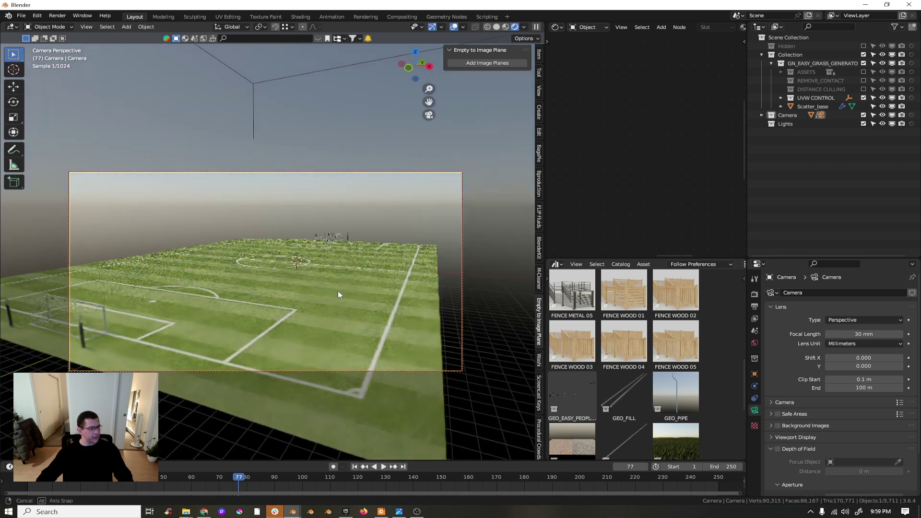
key(a)
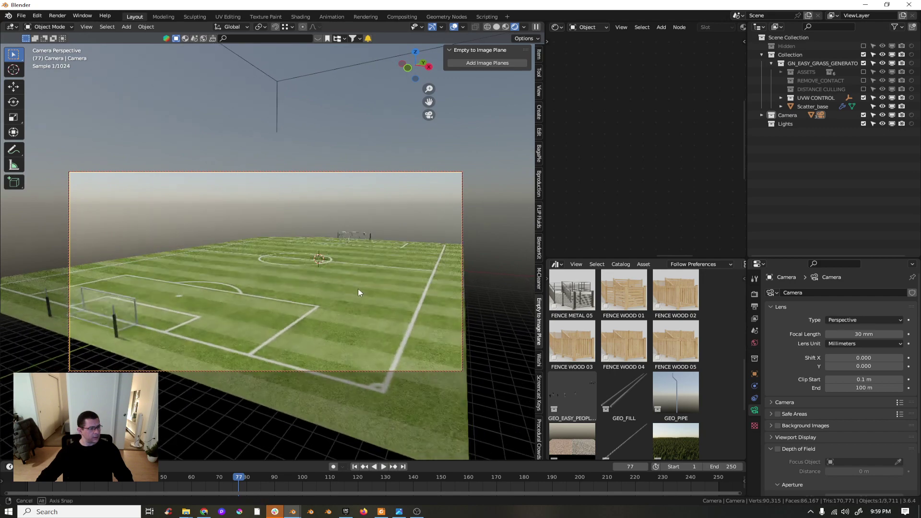
key(d)
key(a)
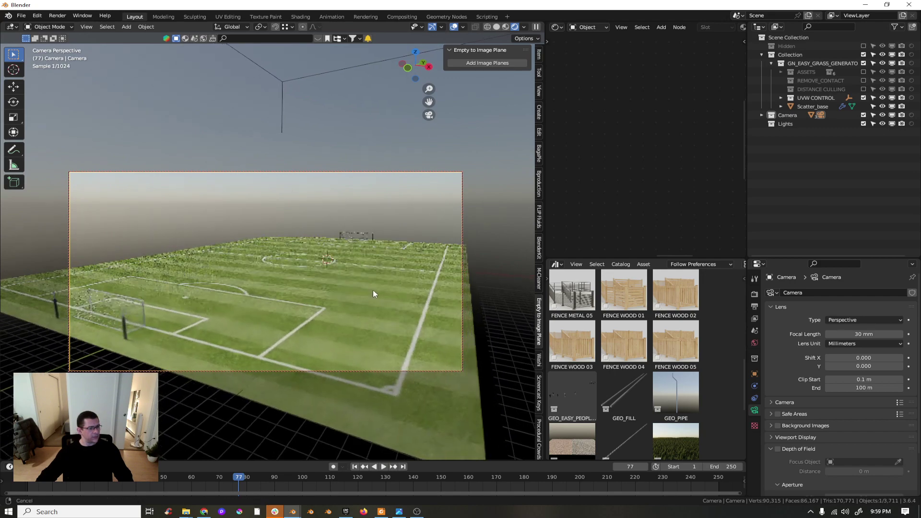
key(s)
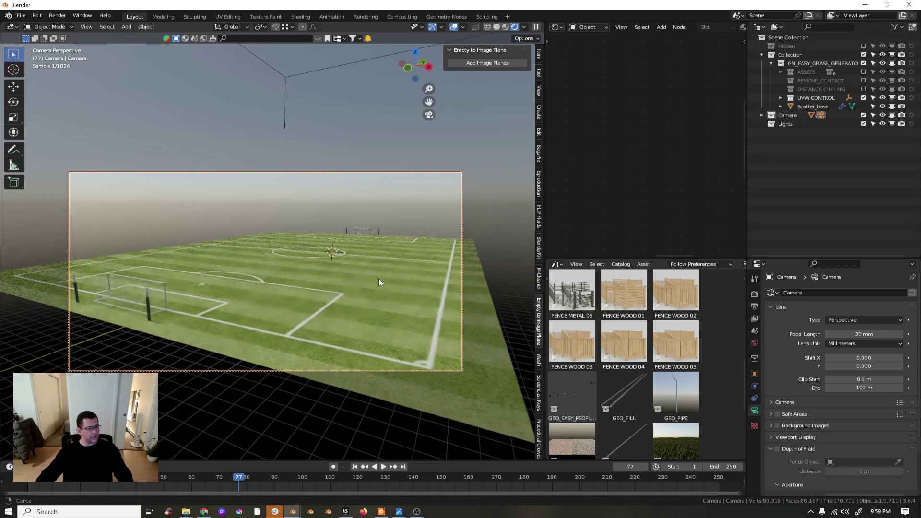
key(w)
click(379, 286)
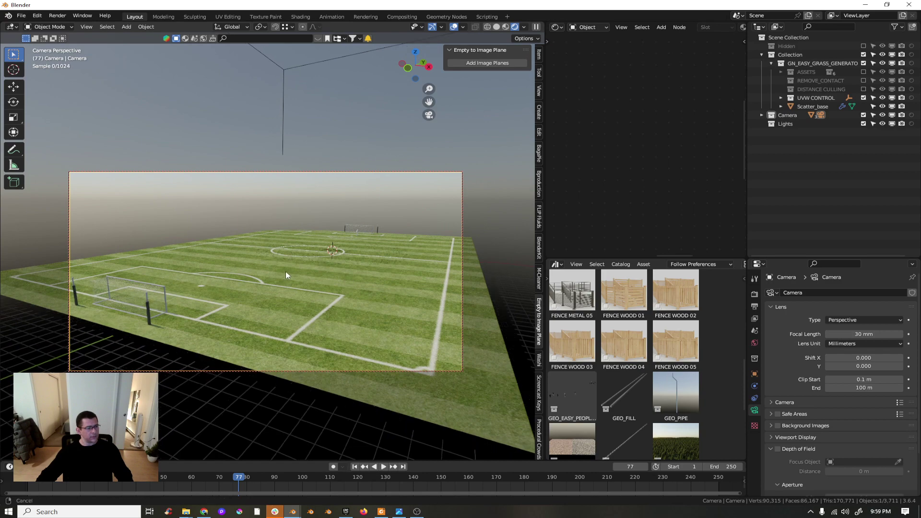
key(w)
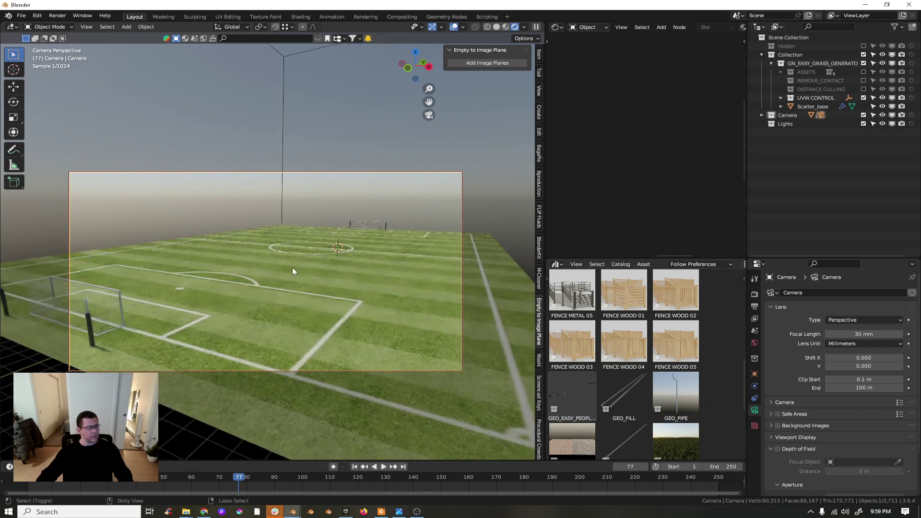
mouse_move(296, 264)
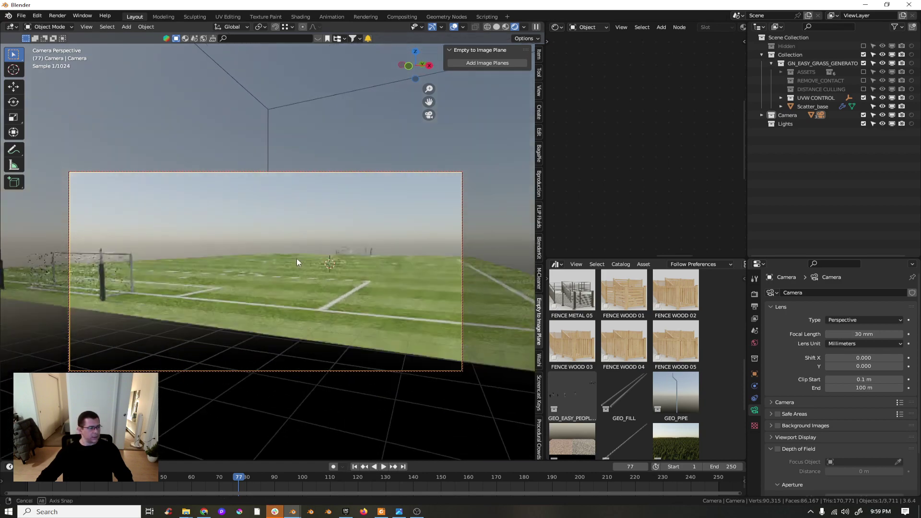
click(298, 258)
Step: Fine-tune the camera height and set Lens Shift Y to -0.240
key(shift+grave)
key(e)
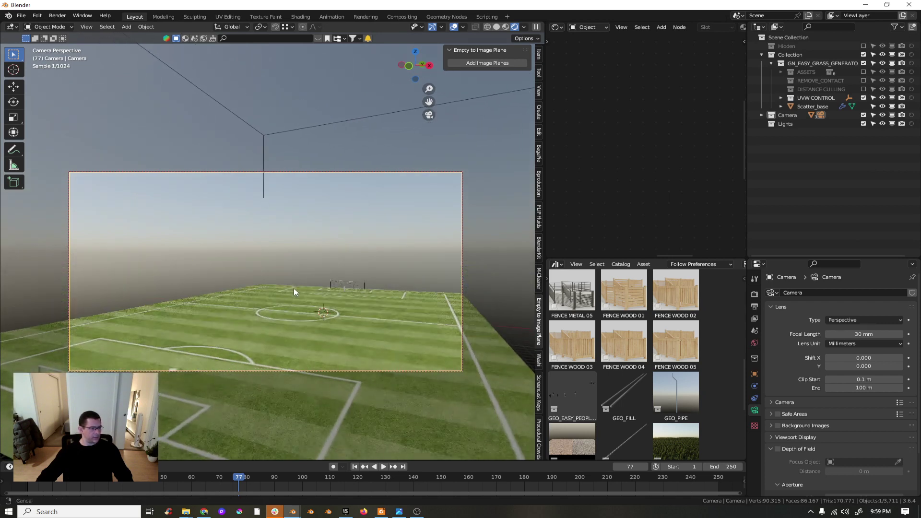
key(q)
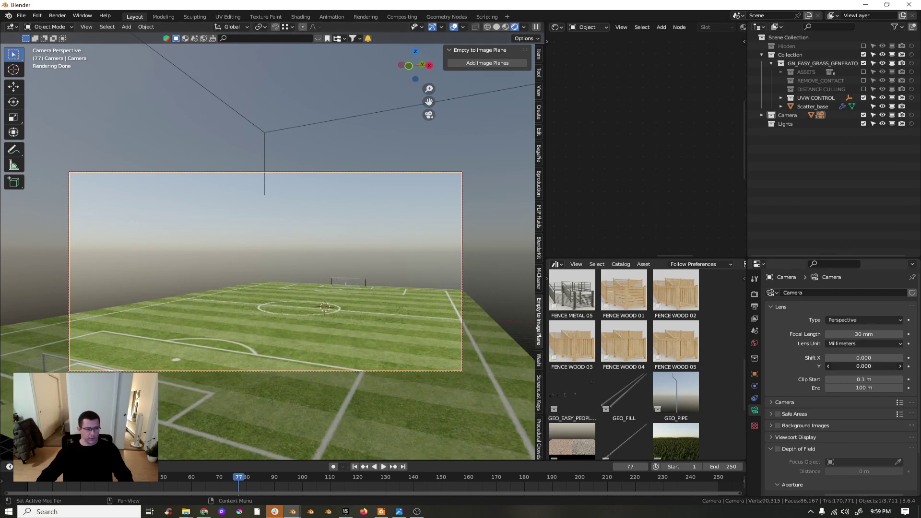
drag(871, 366, 811, 366)
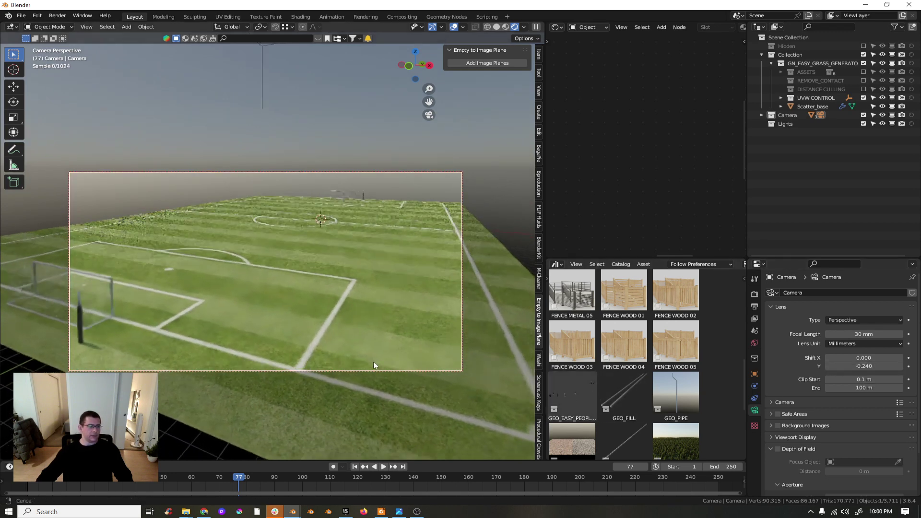
middle_drag(385, 366, 370, 367)
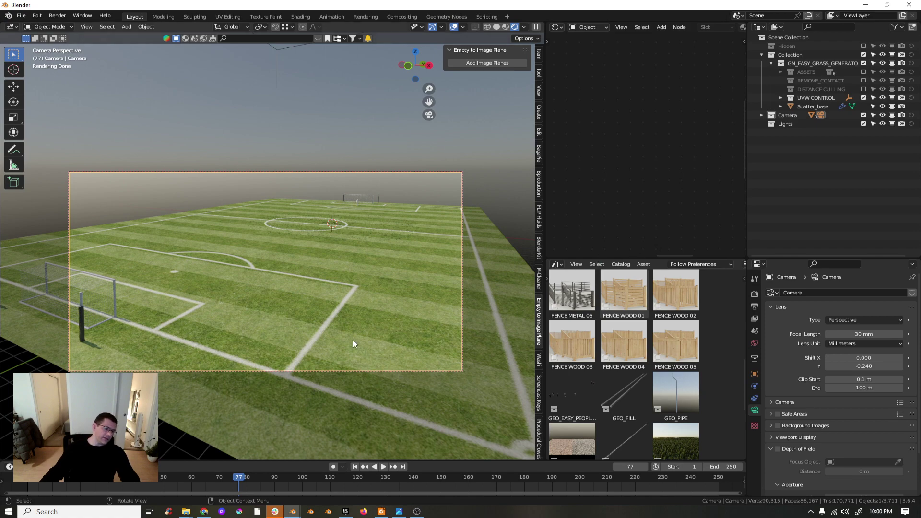
Step: Show the field top-down orthographic in solid shading with Scatter_base's modifier settings open
key(z)
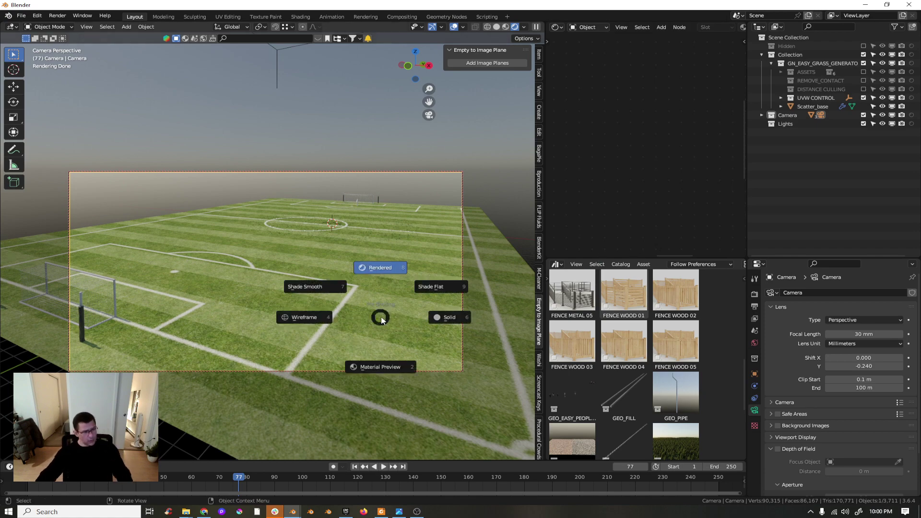
click(445, 318)
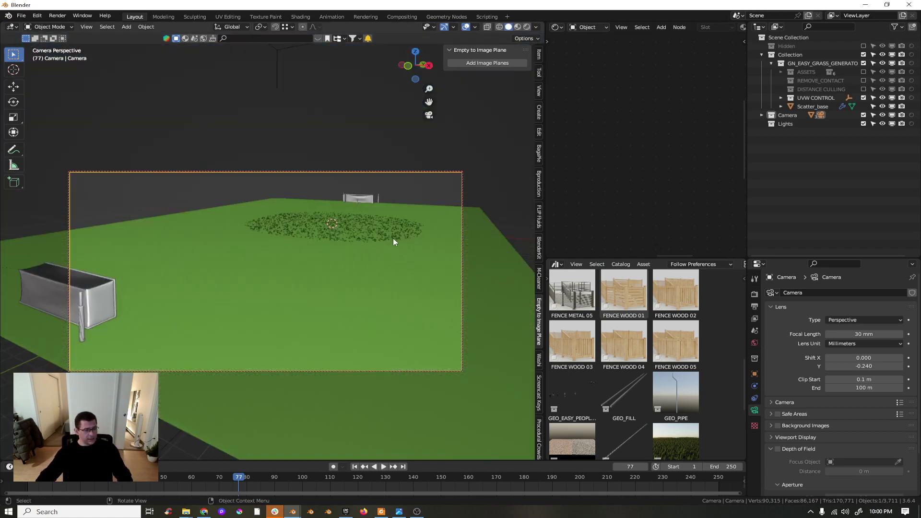
key(KP_0)
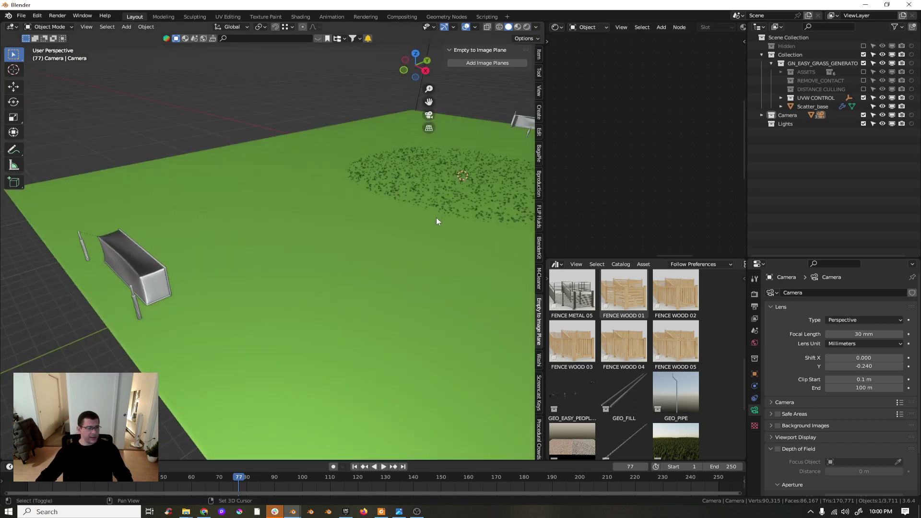
middle_drag(424, 234, 258, 381)
click(321, 321)
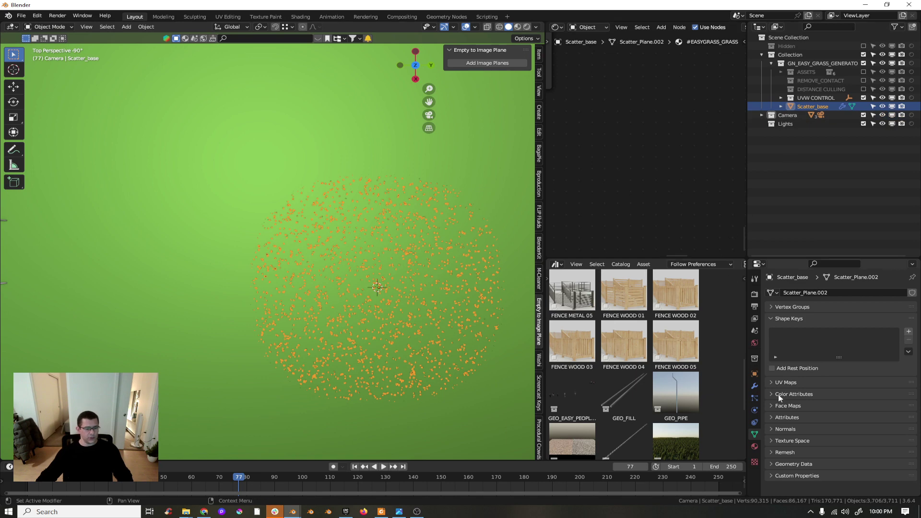
click(755, 387)
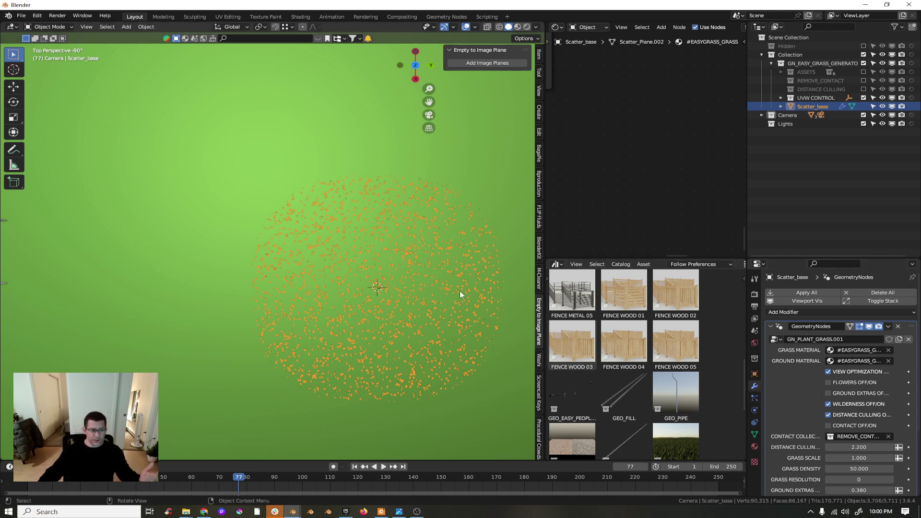
key(KP_5)
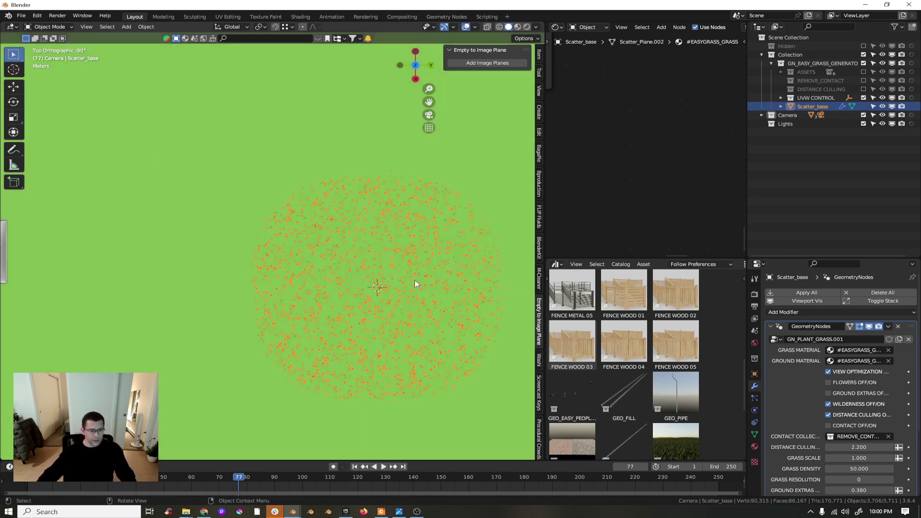
scroll(360, 330, down, 4)
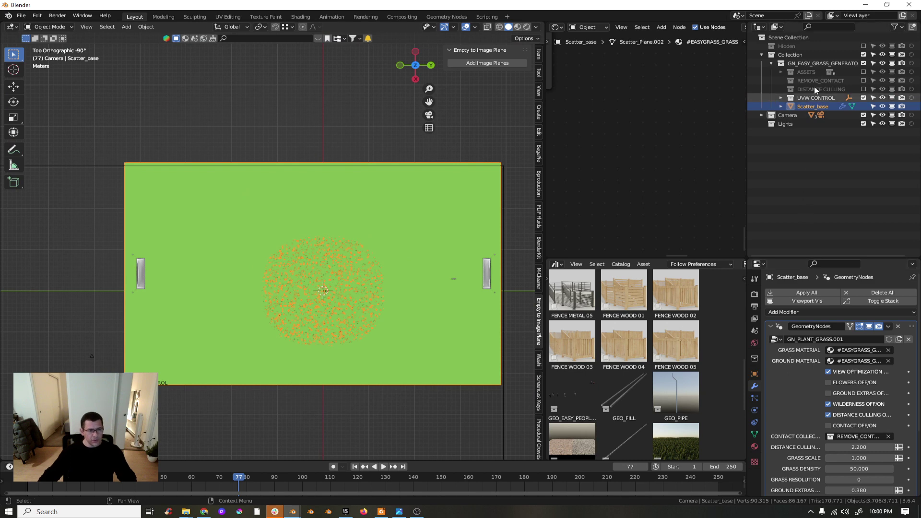
Step: Exclude the DISTANCE CULLING collection and uncheck Distance Culling in Scatter_base's GeometryNodes modifier
click(324, 284)
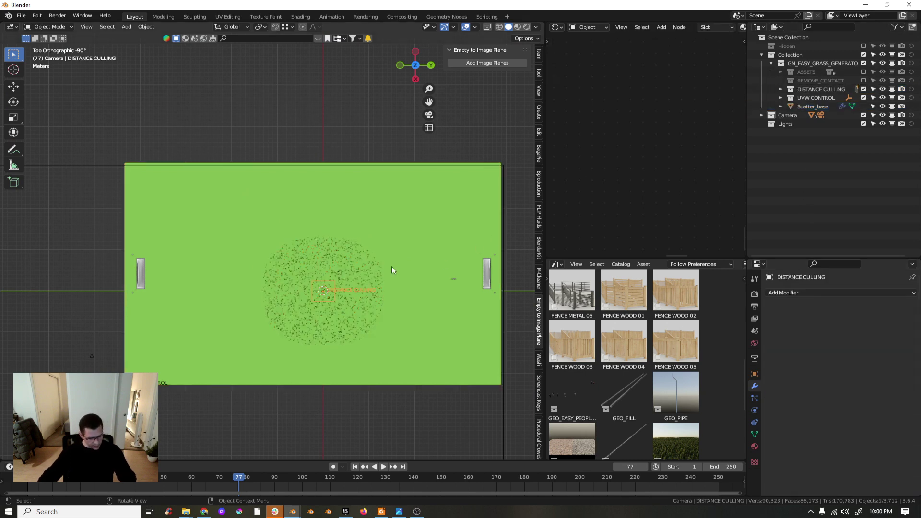
key(g)
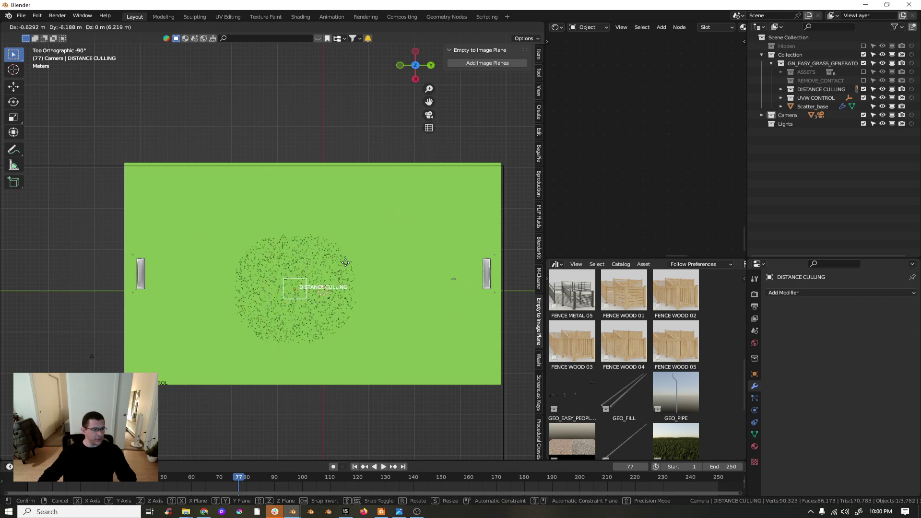
key(Escape)
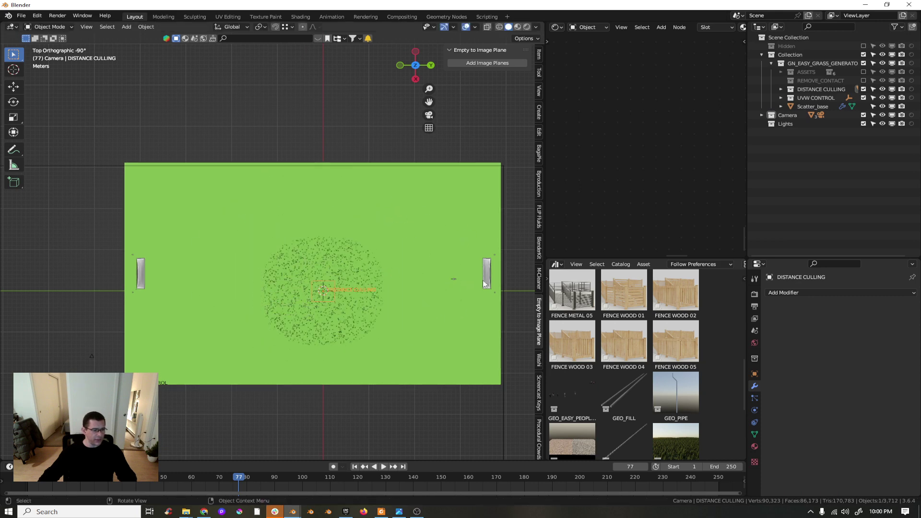
click(863, 89)
click(451, 315)
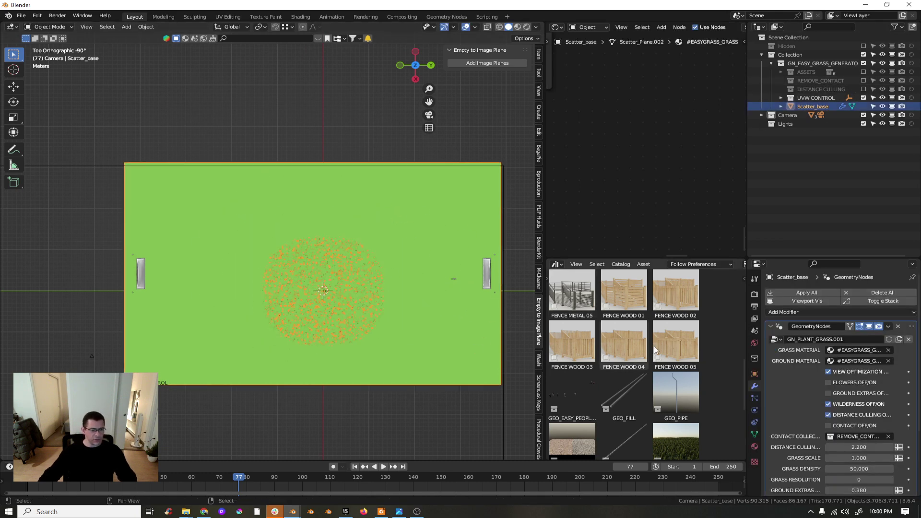
click(828, 415)
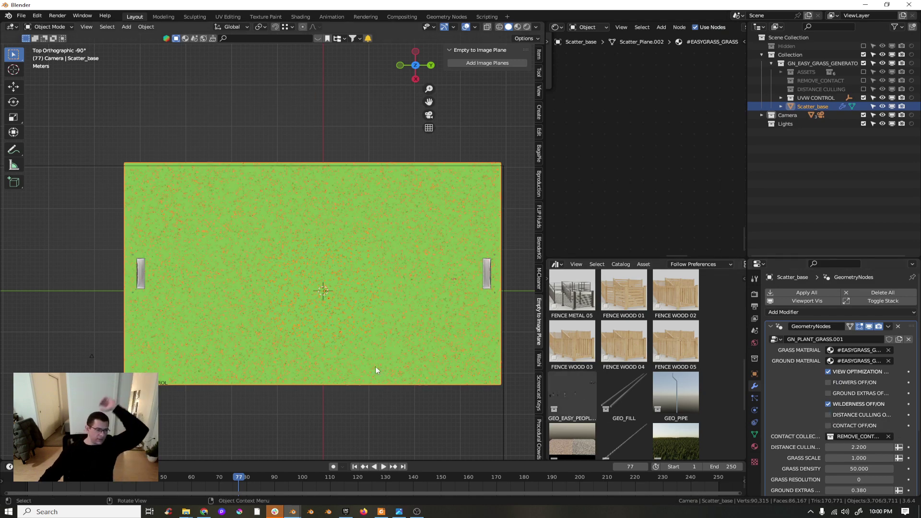
middle_drag(281, 350, 321, 326)
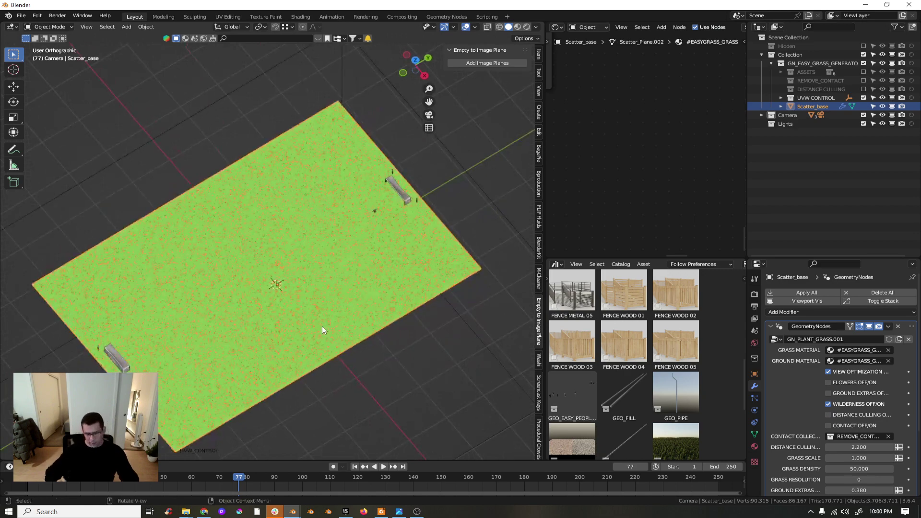
key(KP_0)
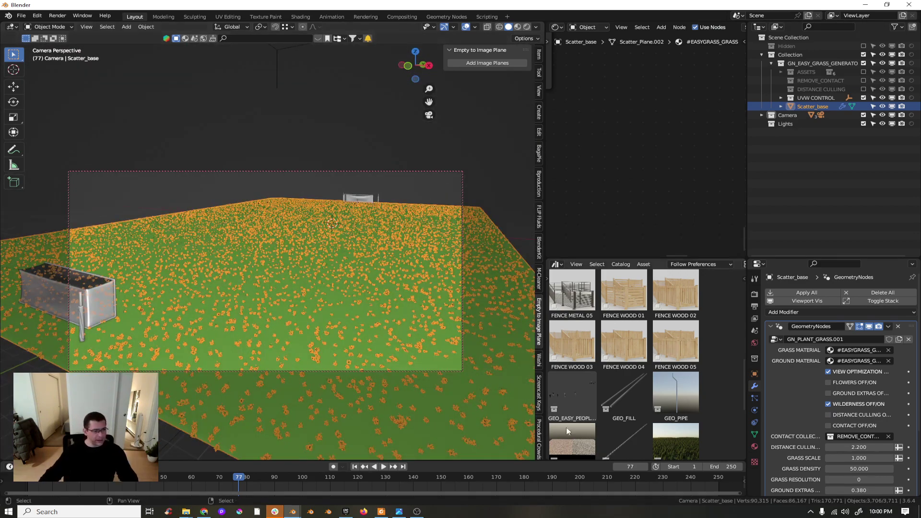
Step: Switch to rendered shading without overlays and show the #EASYGRASS_GRASS material settings
scroll(840, 398, down, 5)
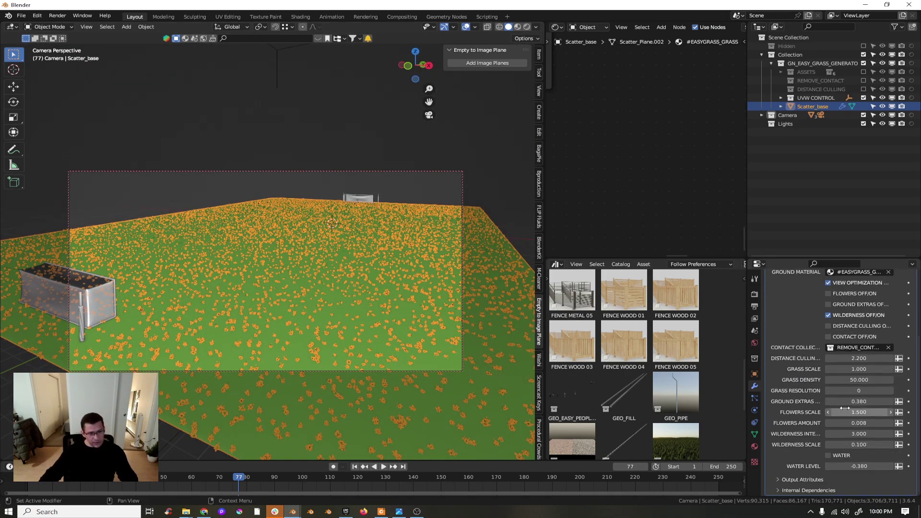
scroll(837, 297, up, 2)
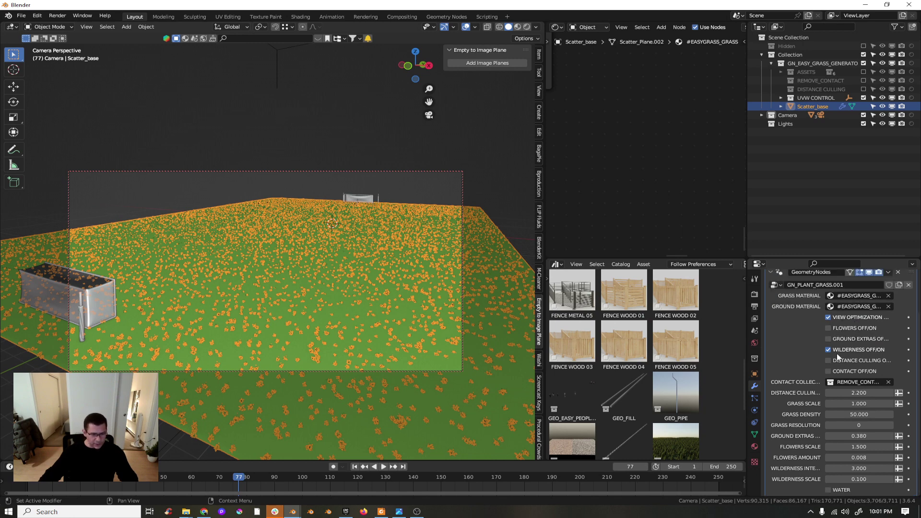
scroll(840, 303, down, 2)
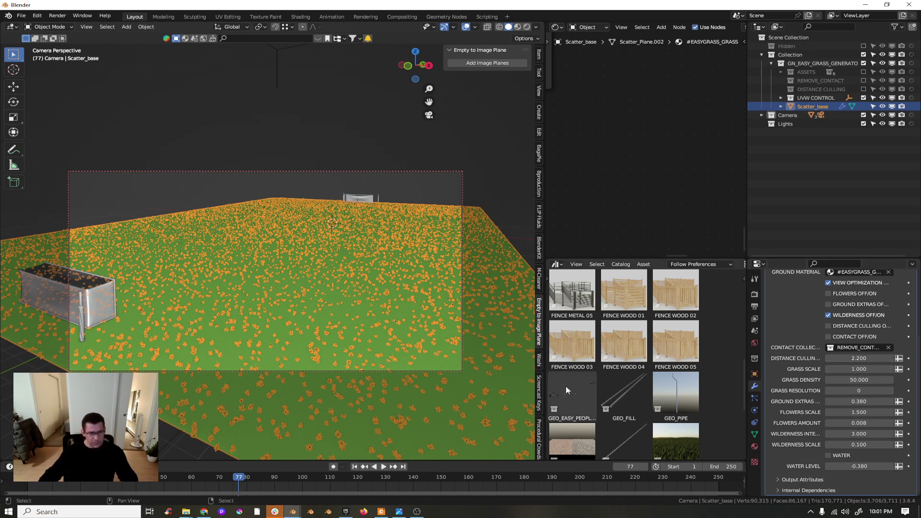
key(z)
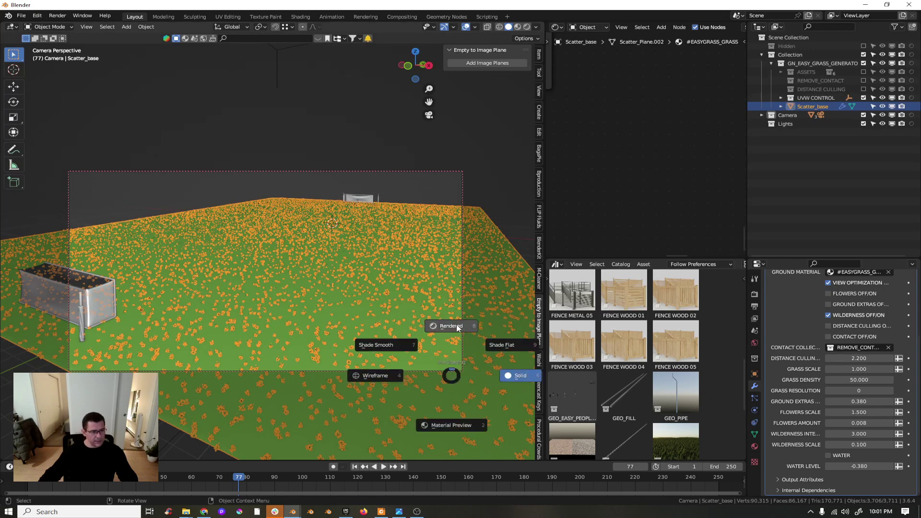
click(457, 328)
click(755, 343)
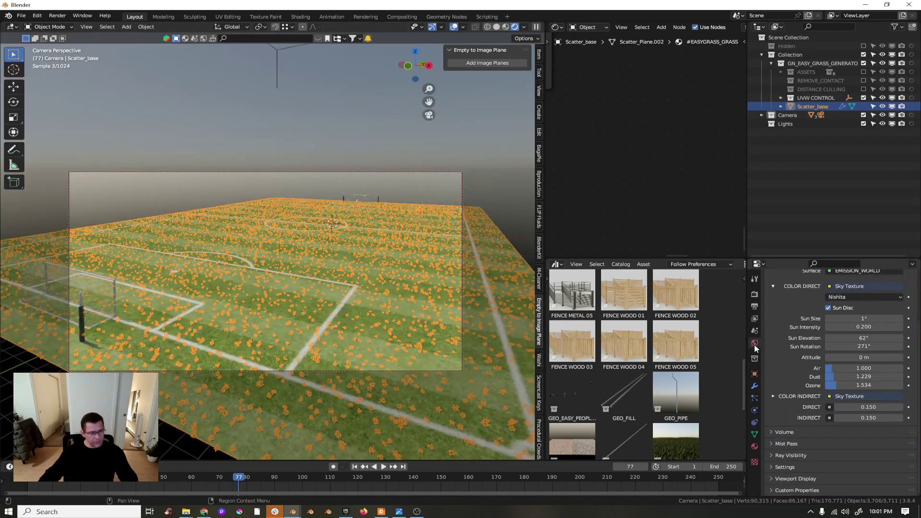
click(453, 27)
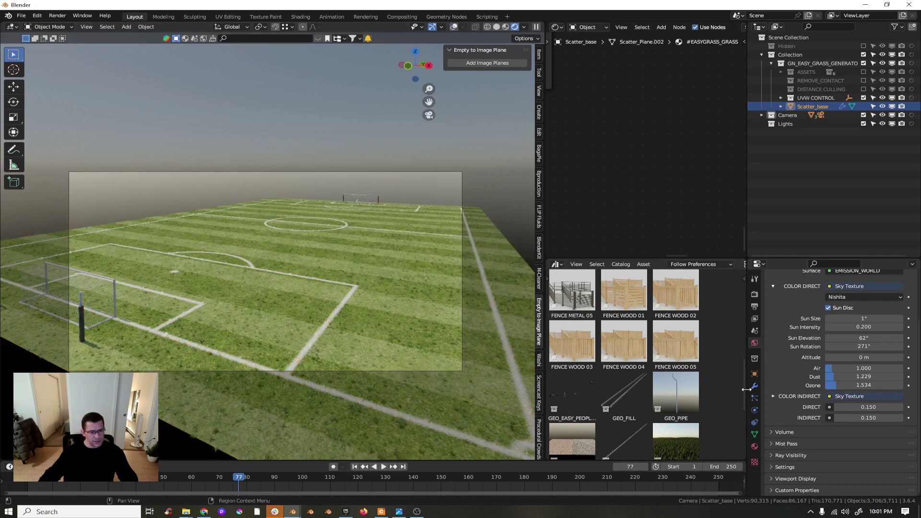
click(755, 445)
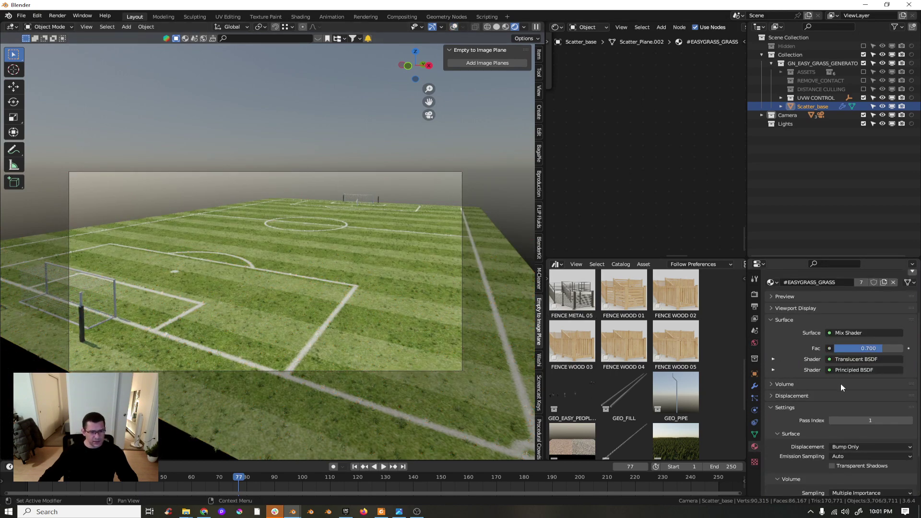
scroll(857, 398, down, 3)
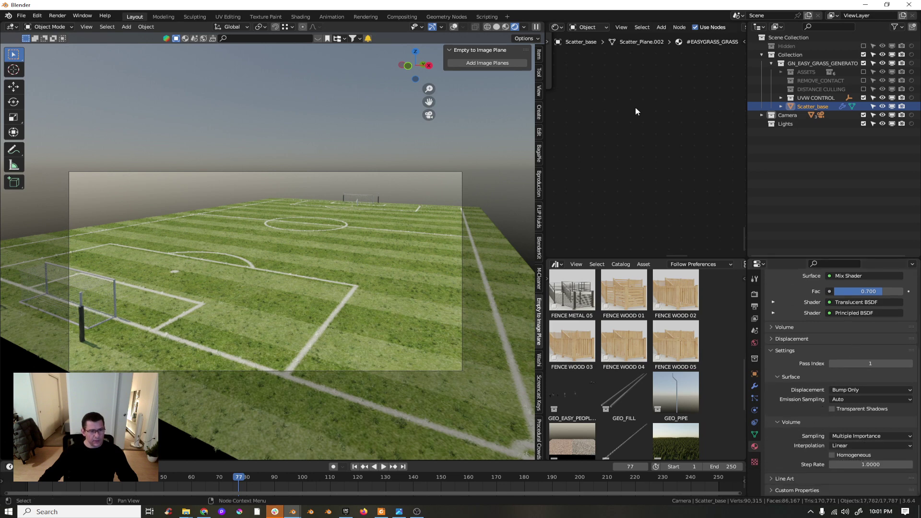
Step: Set the world Sky Texture's Sun Elevation to 30.5° and Sun Rotation to 290°
click(588, 27)
click(587, 42)
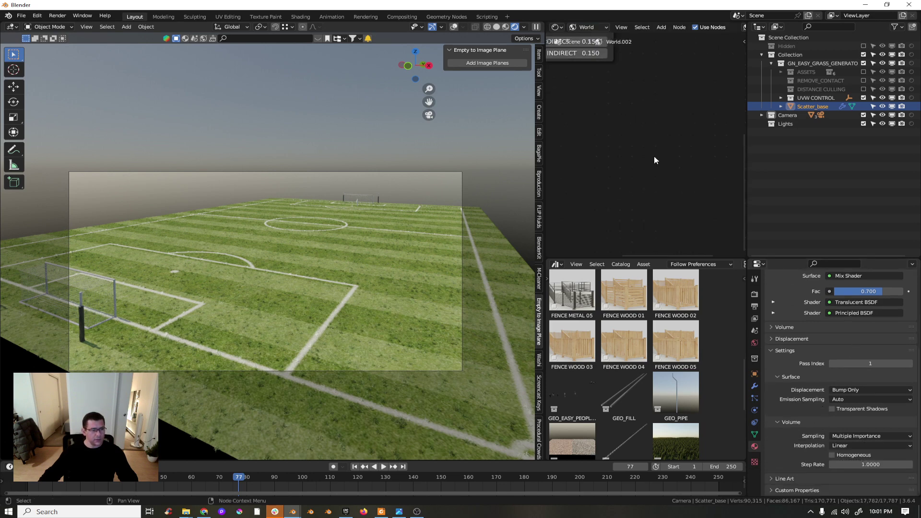
middle_drag(654, 158, 693, 92)
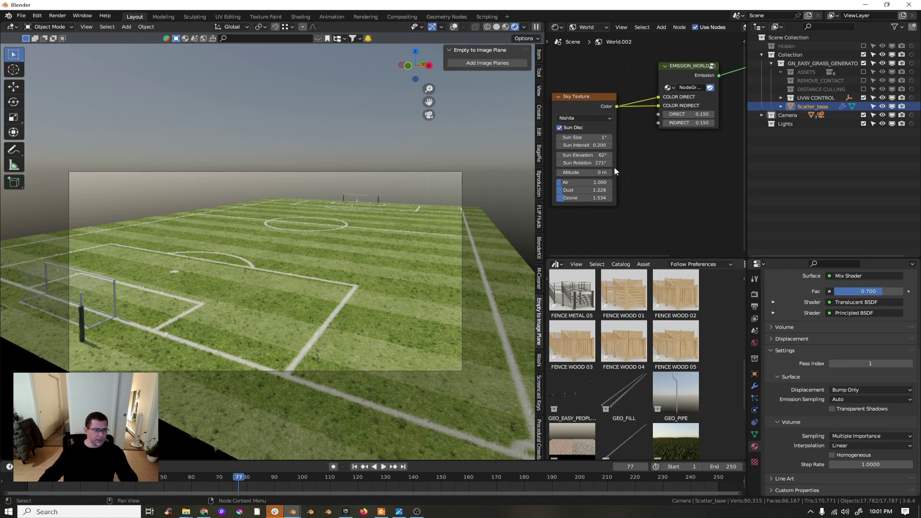
drag(586, 155, 535, 155)
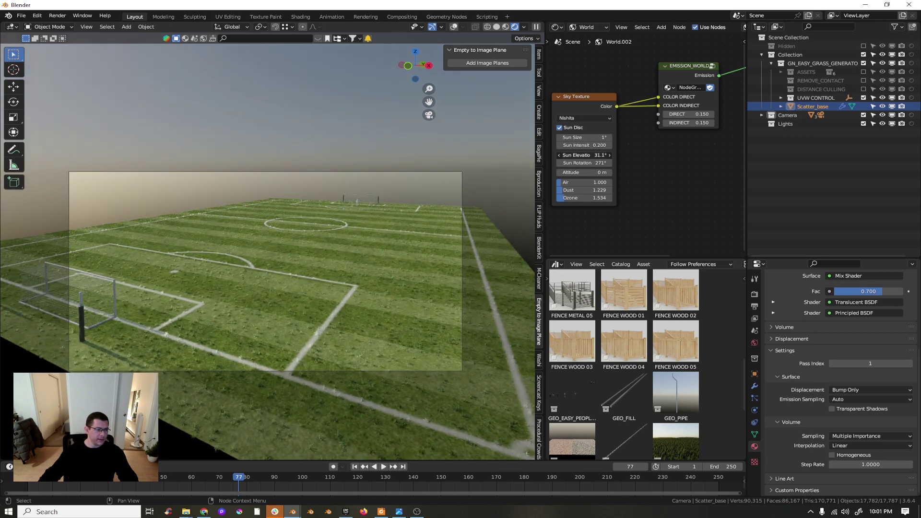
drag(585, 155, 615, 163)
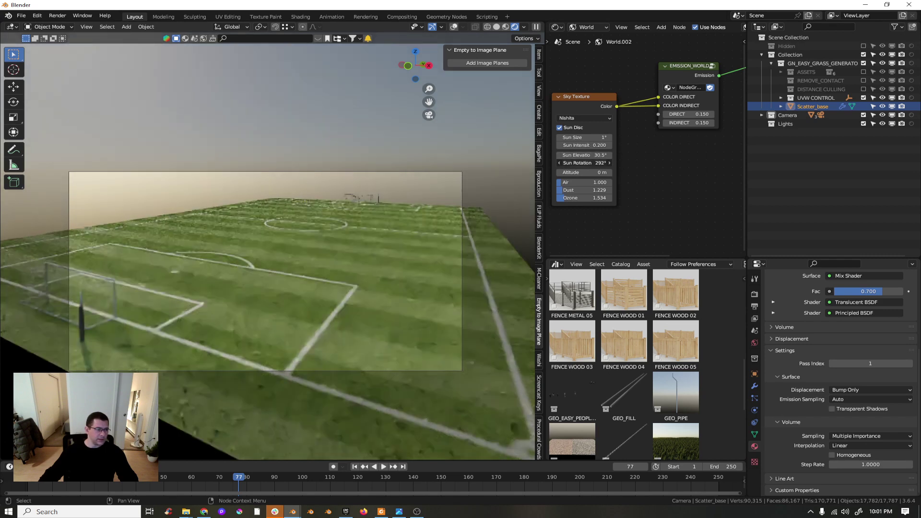
drag(606, 163, 603, 163)
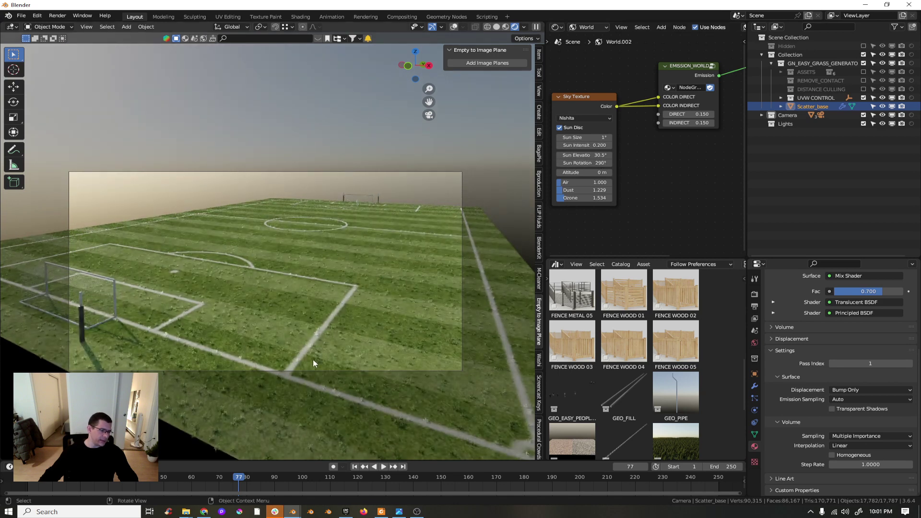
Step: Switch the viewport to solid shading and show the grass generator modifier's inputs
key(z)
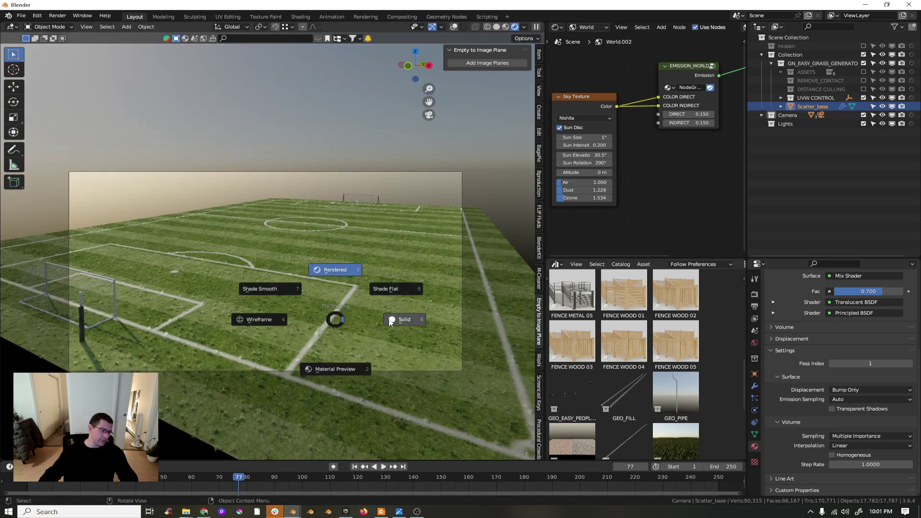
click(407, 318)
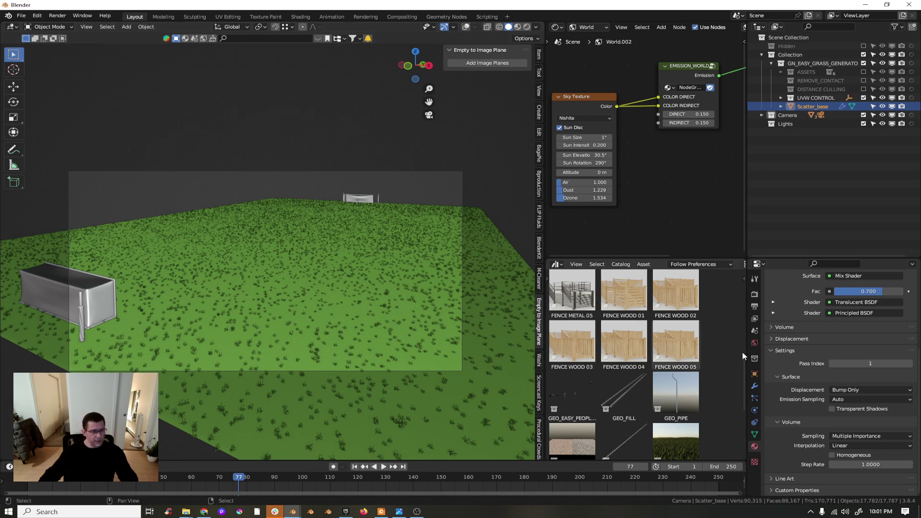
click(755, 386)
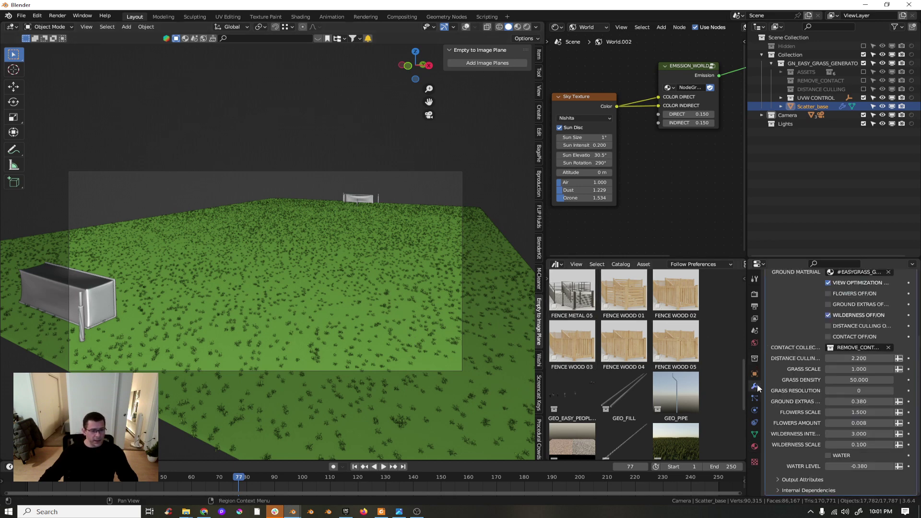
Step: Set the grass generator's Wilderness Intensity to 1.5, with the wilderness grass turned on
click(863, 435)
text(1)
key(Return)
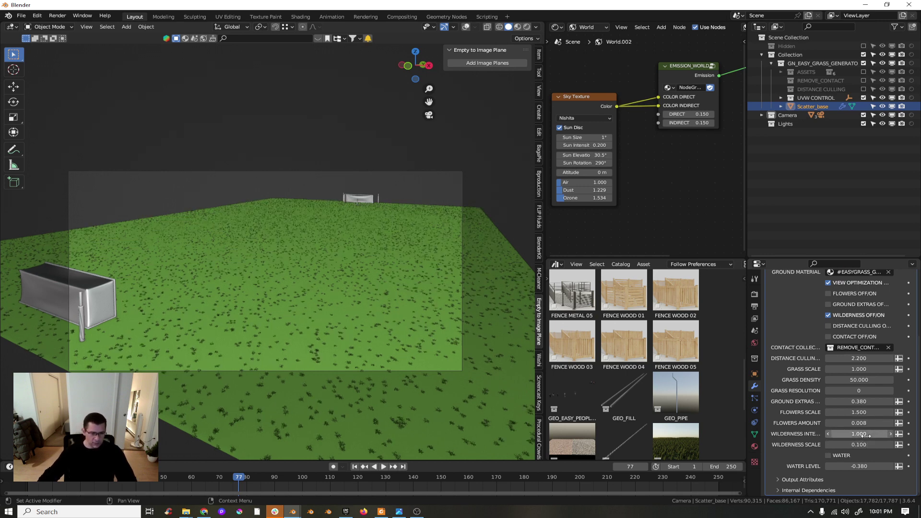
click(828, 315)
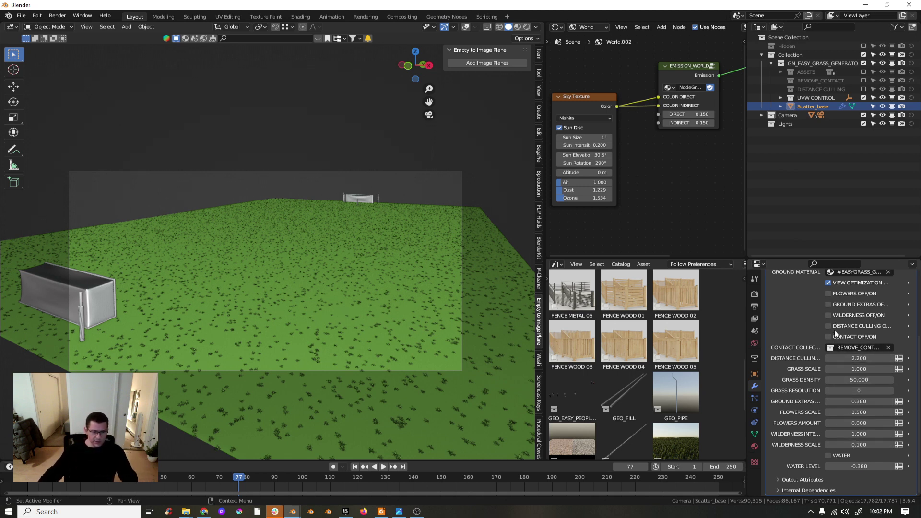
click(829, 315)
click(863, 433)
text(1.5)
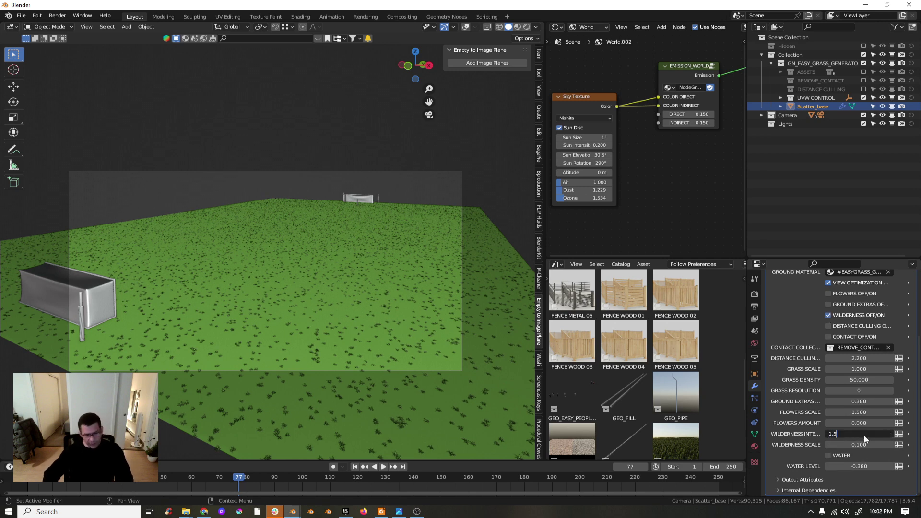
key(Return)
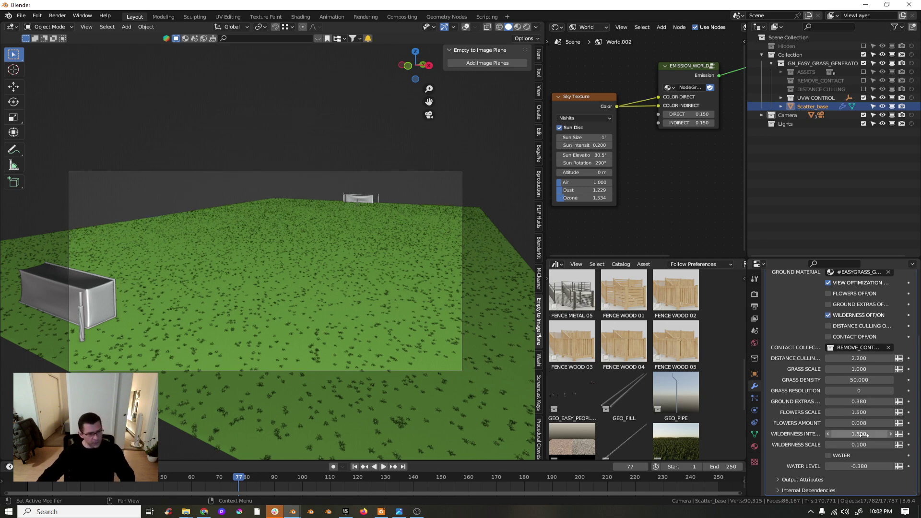
Step: Set Grass Density to 80 and render the frame with F12
click(857, 379)
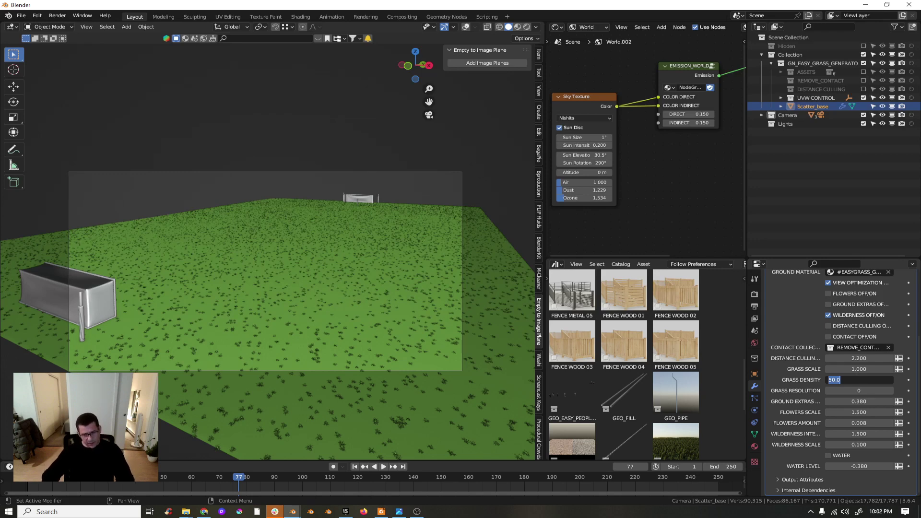
text(80)
key(Return)
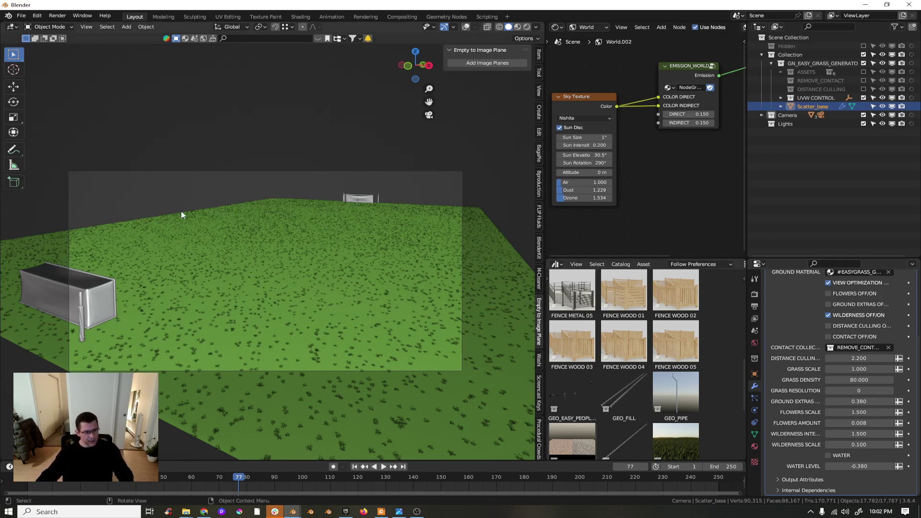
key(F12)
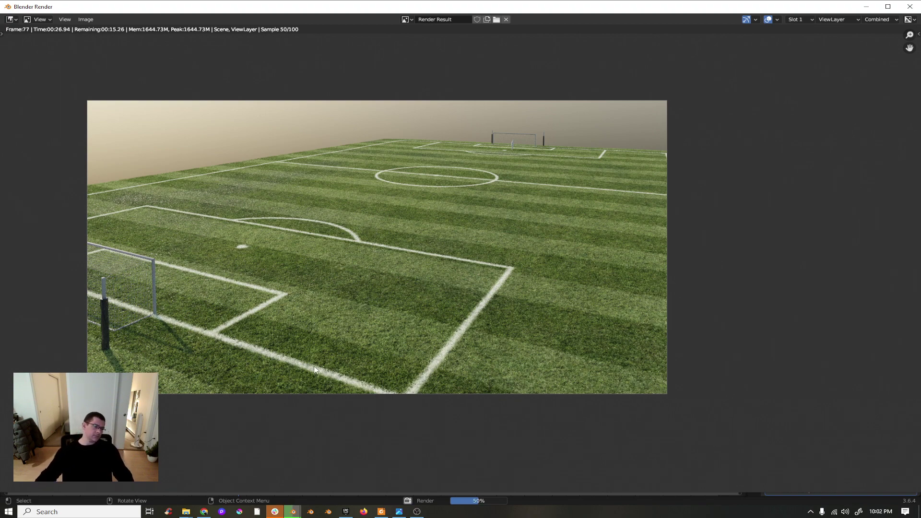
Step: Zoom and pan around the render result to inspect the field, goal post and penalty area
scroll(315, 367, up, 3)
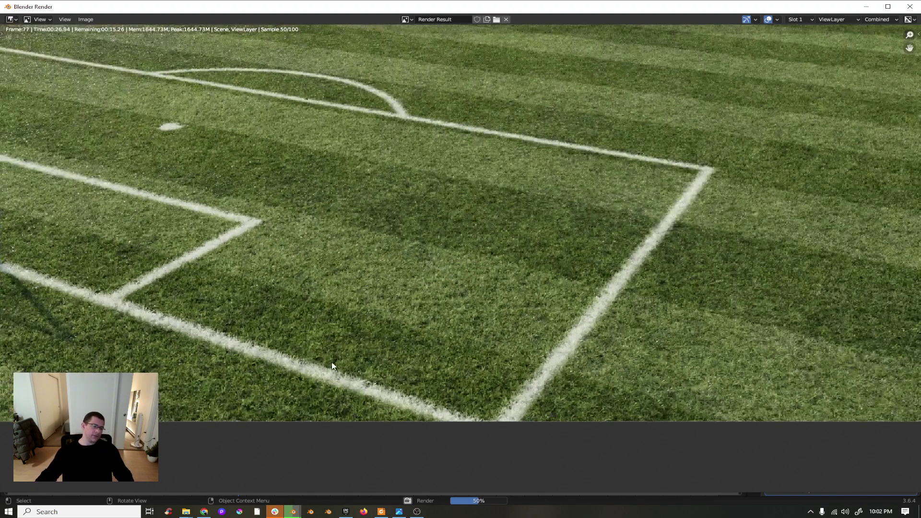
scroll(332, 366, down, 3)
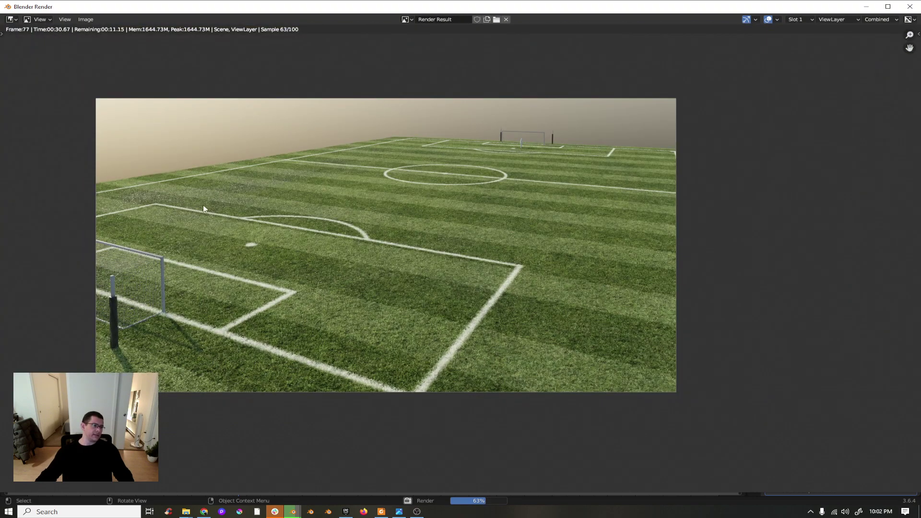
middle_drag(204, 258, 258, 266)
scroll(218, 221, up, 6)
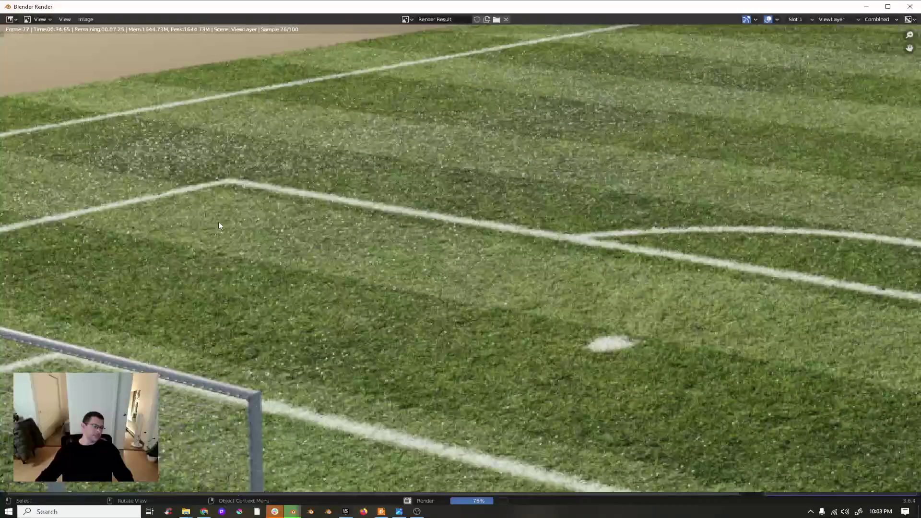
scroll(218, 222, down, 4)
middle_drag(401, 265, 268, 234)
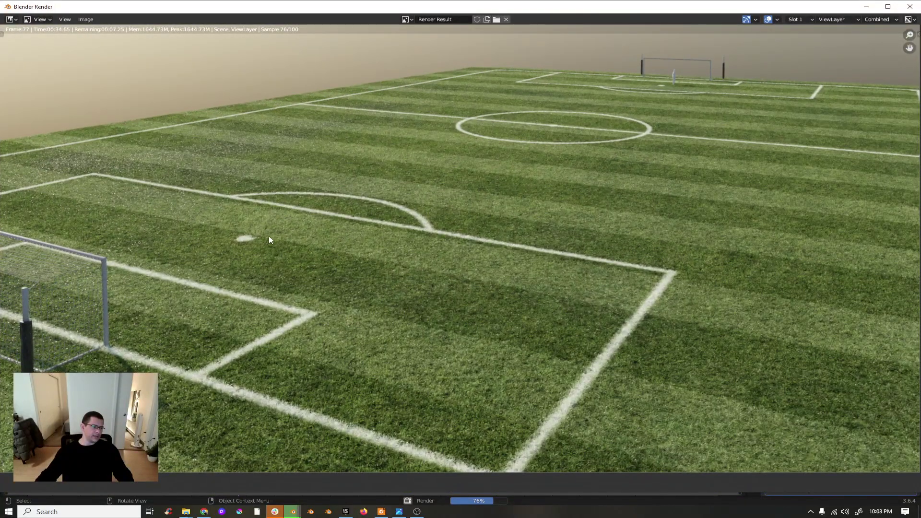
scroll(173, 391, up, 6)
middle_drag(161, 412, 544, 187)
scroll(545, 191, down, 3)
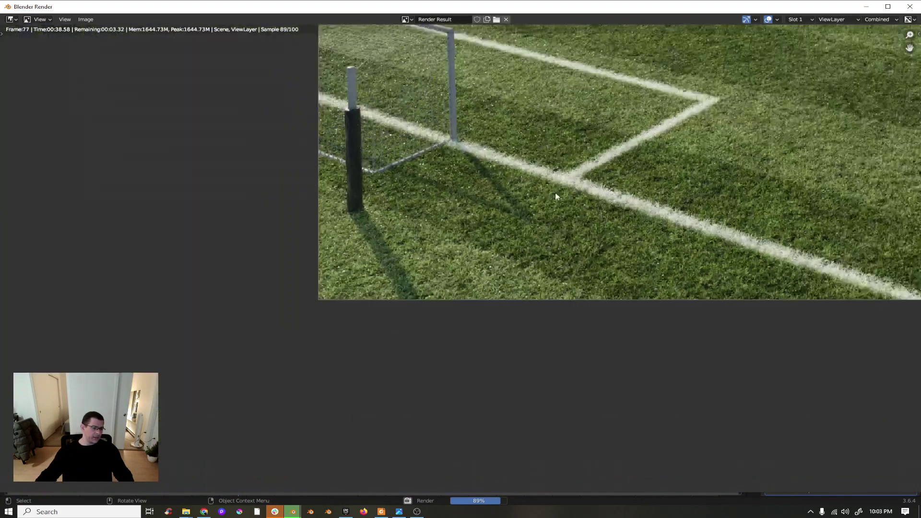
scroll(672, 196, up, 3)
middle_drag(673, 195, 293, 374)
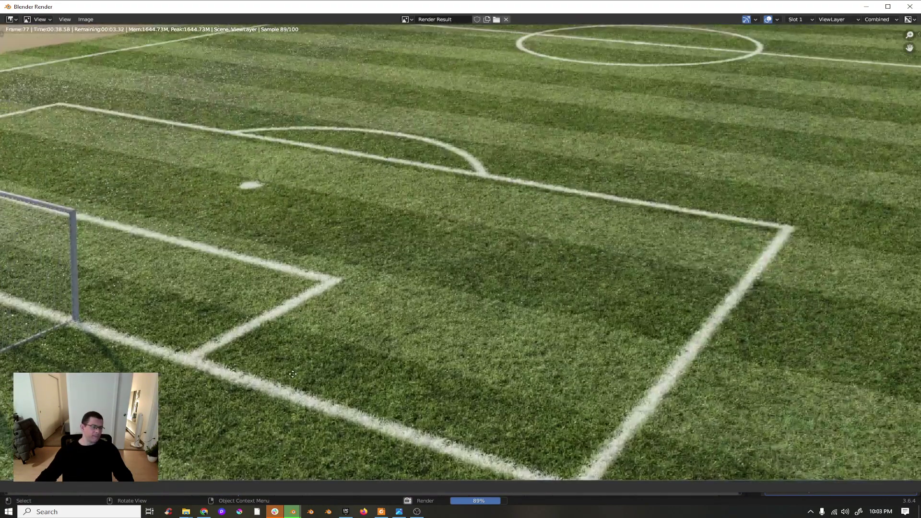
Step: Finish inspecting the render, fit it to the window, and close the render window
scroll(286, 268, down, 1)
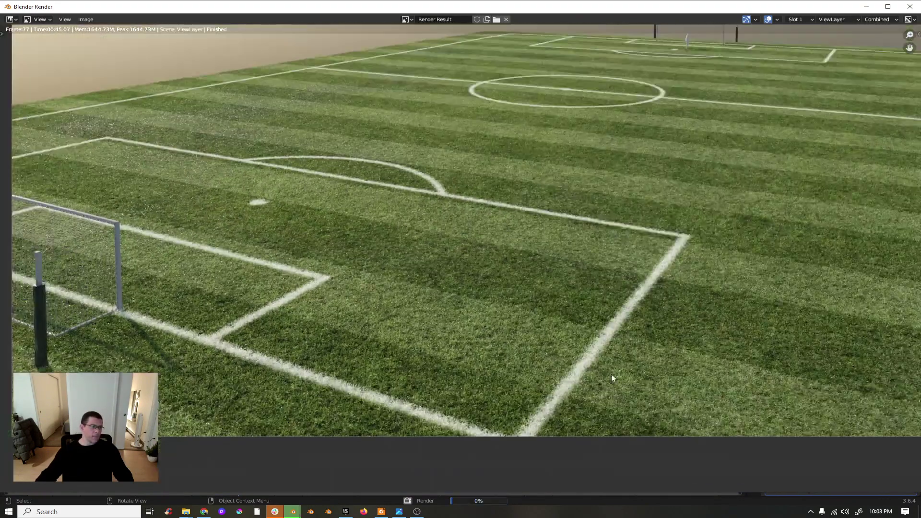
middle_drag(623, 378, 516, 401)
scroll(516, 401, down, 2)
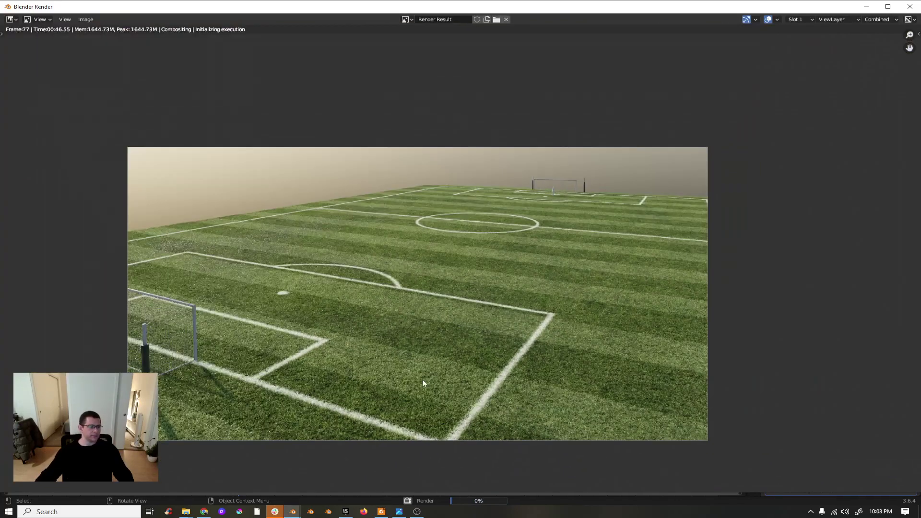
middle_drag(424, 391, 429, 358)
scroll(390, 344, up, 4)
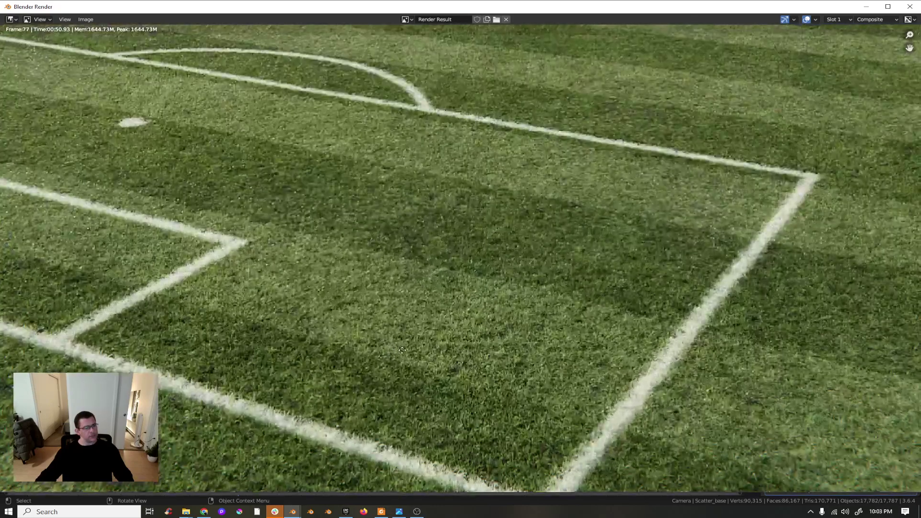
scroll(402, 350, down, 2)
middle_drag(417, 351, 419, 347)
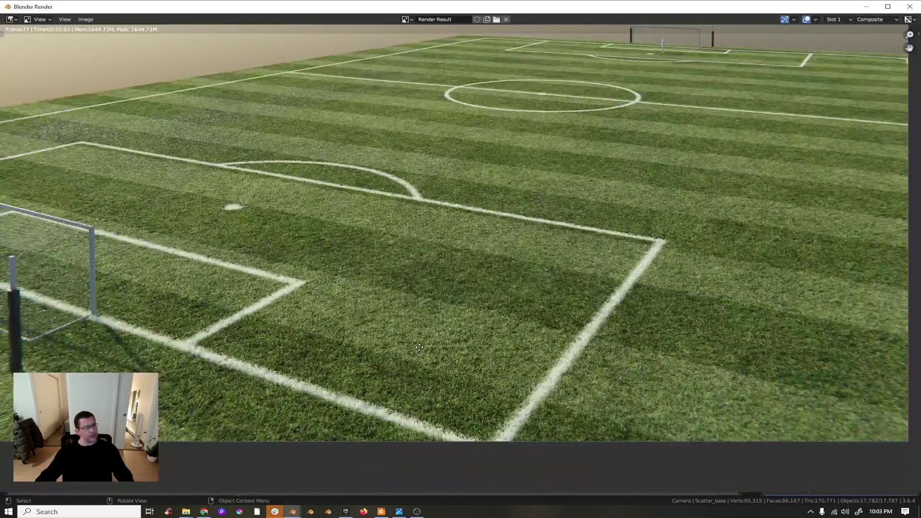
scroll(419, 347, down, 2)
scroll(389, 379, up, 4)
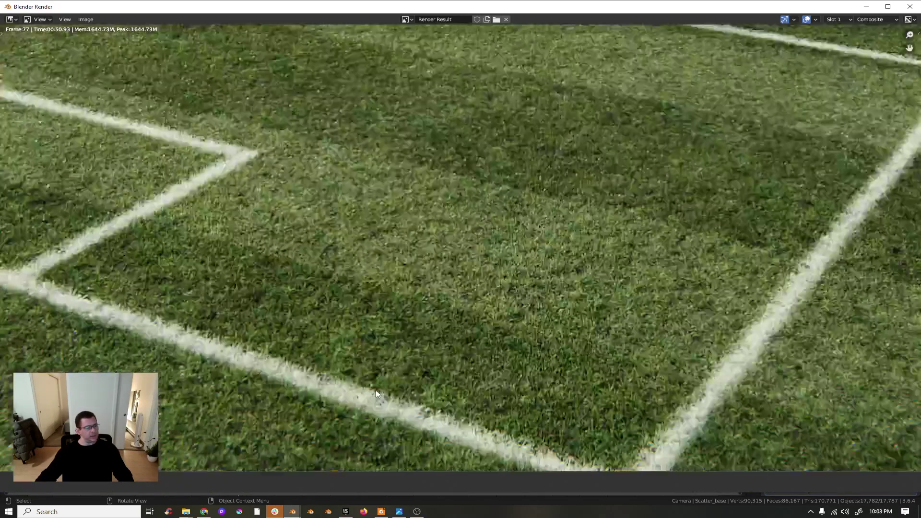
key(Home)
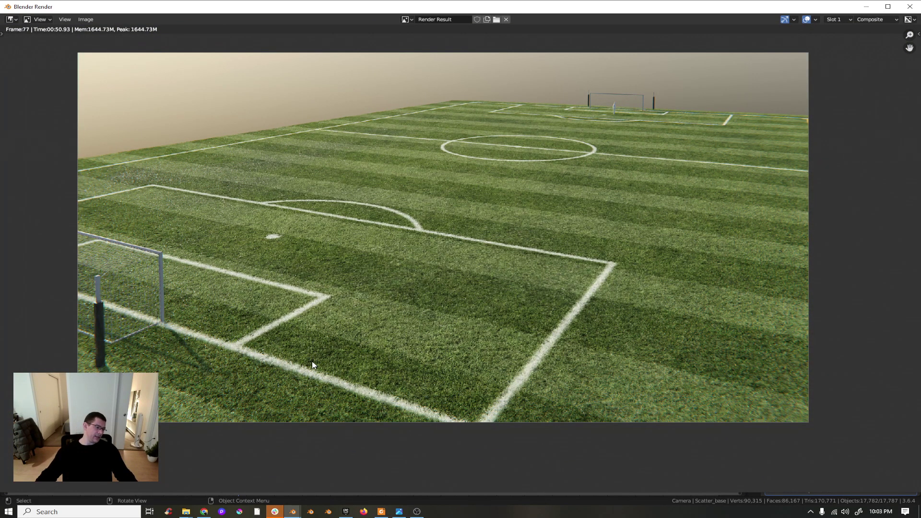
scroll(290, 375, up, 4)
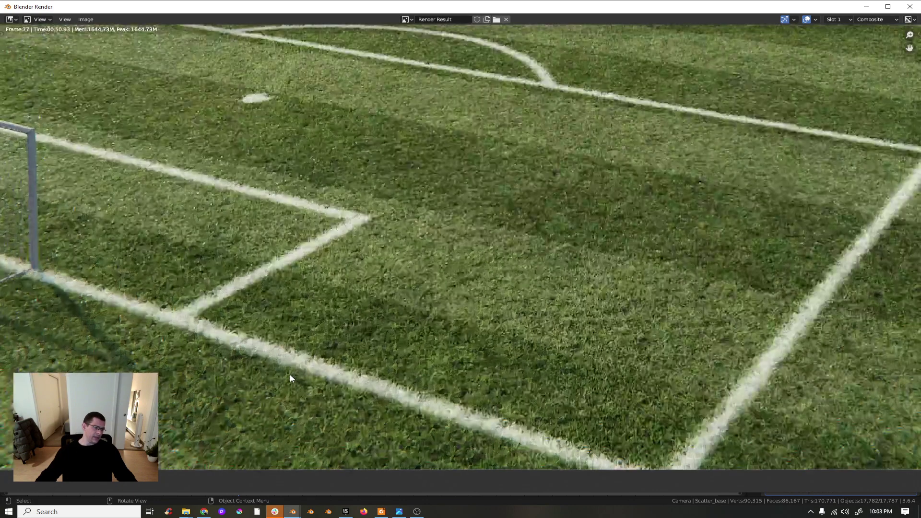
key(Escape)
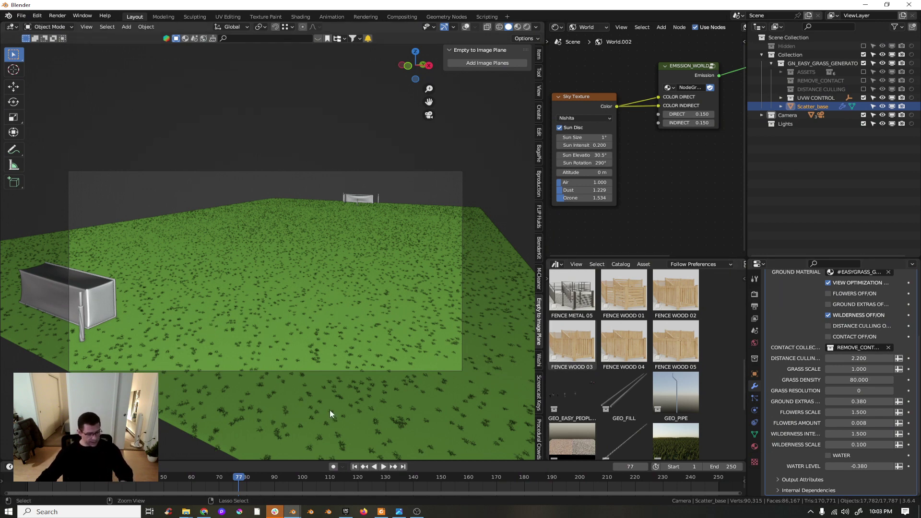
Step: Mark a render region around the near goal and set the resolution scale to 200%
key(b)
drag(345, 406, 90, 249)
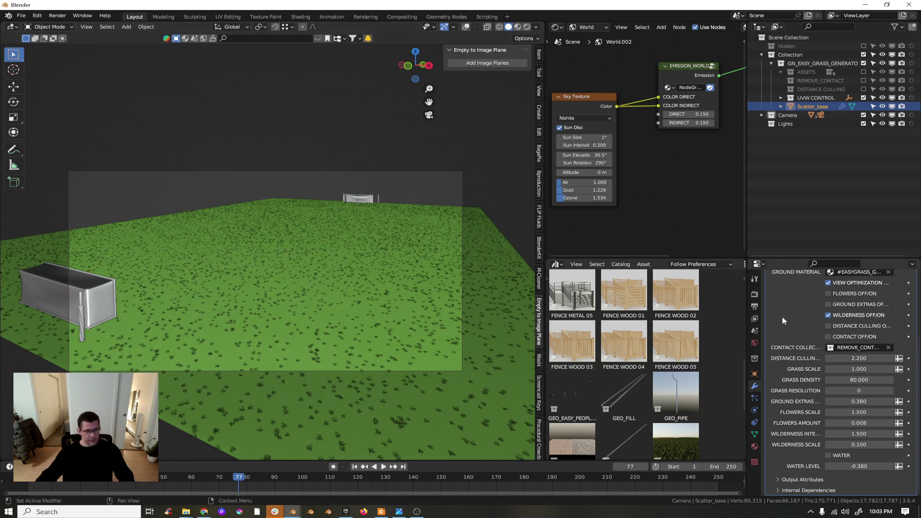
click(754, 306)
scroll(847, 298, up, 5)
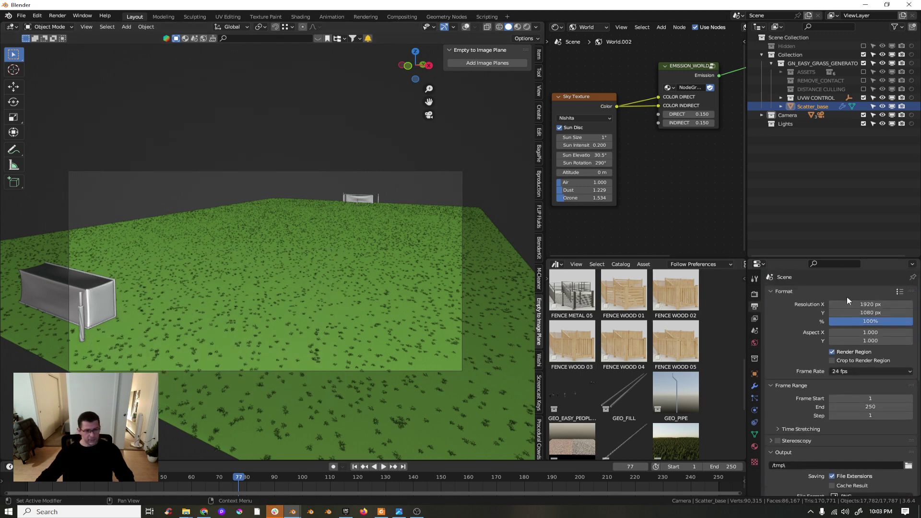
click(874, 321)
text(200)
key(Return)
Step: Check the render sampling settings, then set the grass modifier's Grass Resolution to 1
click(755, 294)
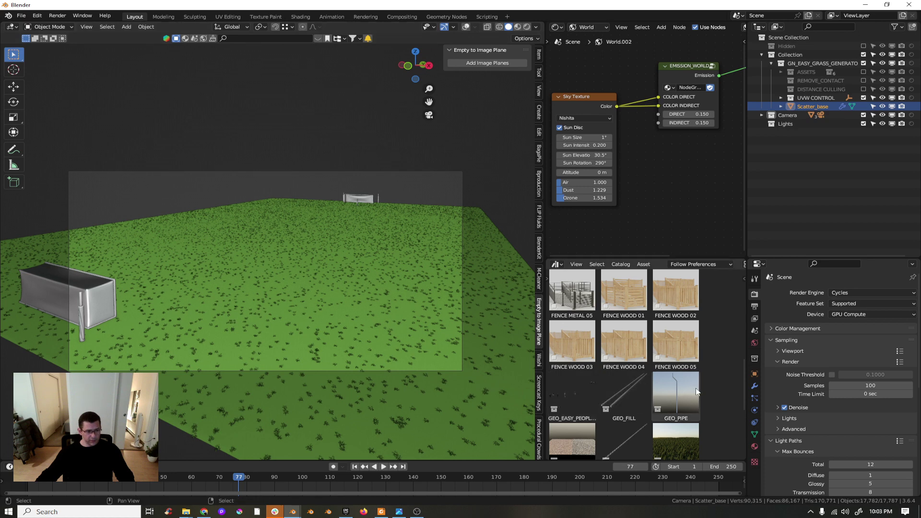
click(755, 386)
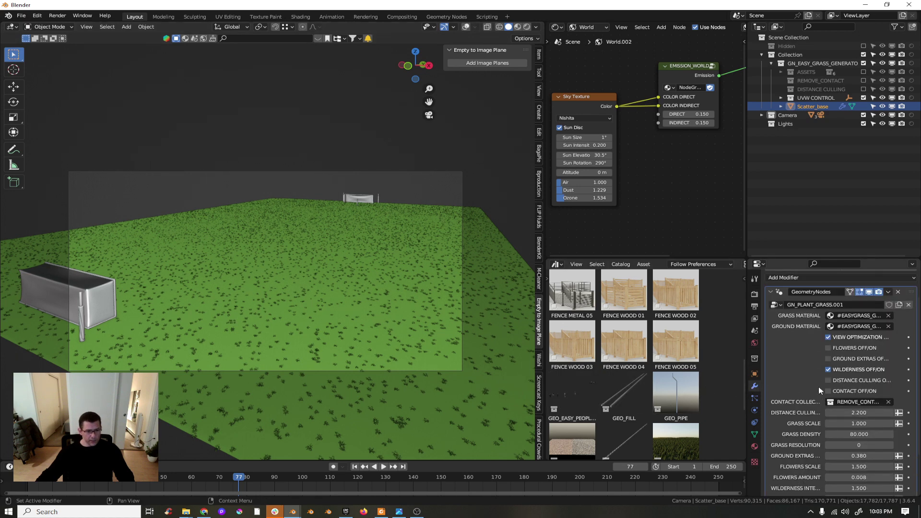
scroll(797, 388, down, 3)
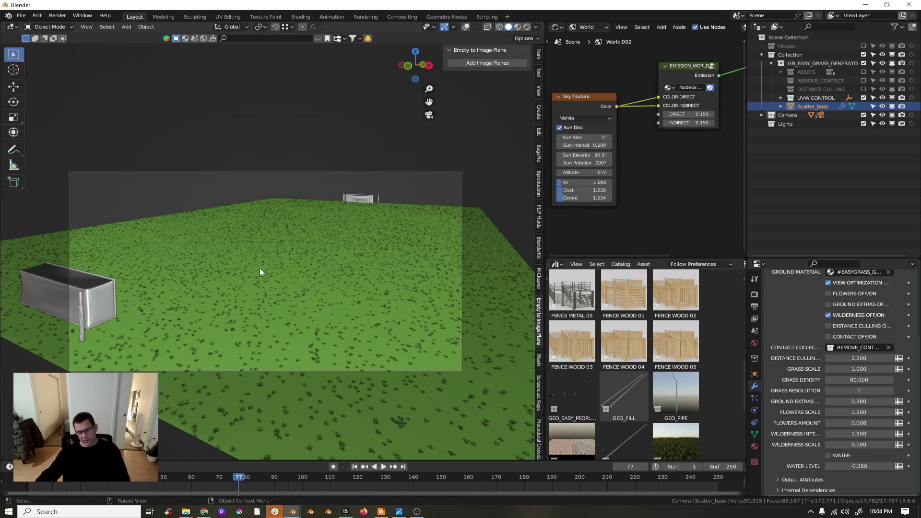
Step: Render the 200% near-goal region and zoom in to inspect the grass and goal area
key(F12)
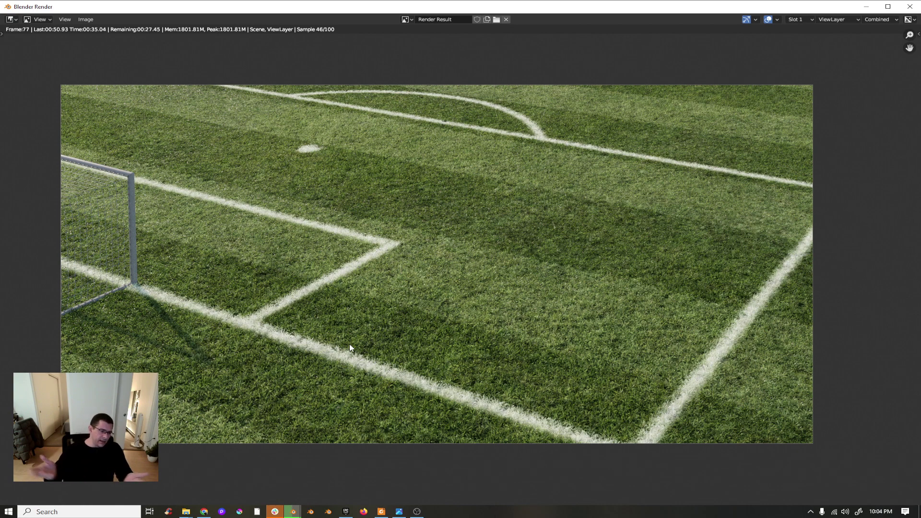
middle_drag(437, 352, 433, 325)
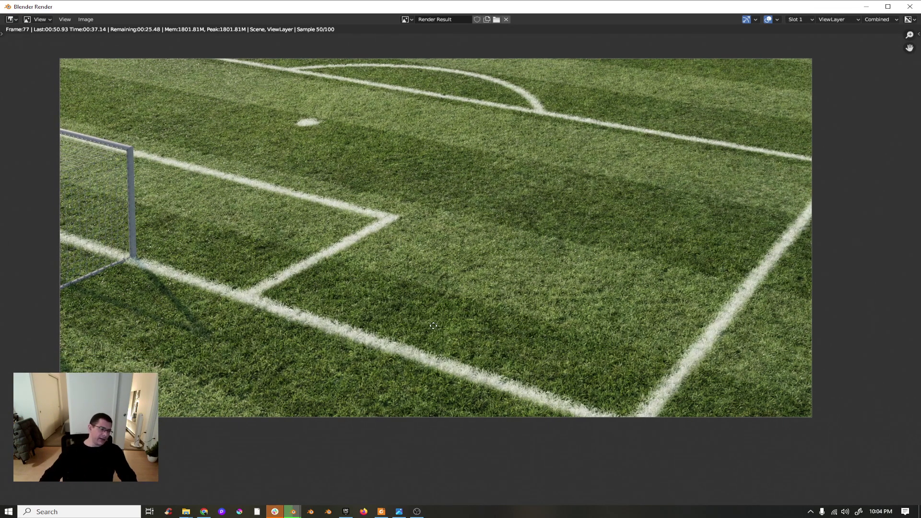
scroll(433, 325, up, 1)
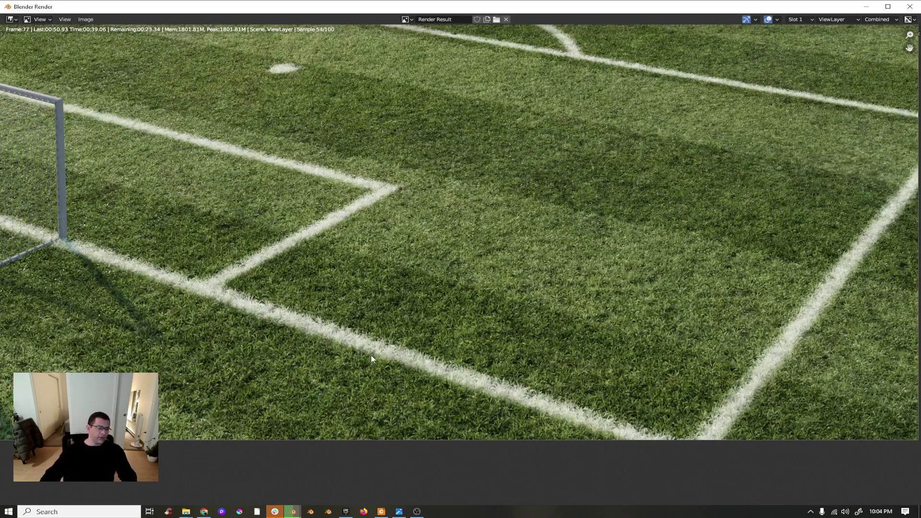
scroll(394, 379, up, 4)
scroll(396, 377, down, 5)
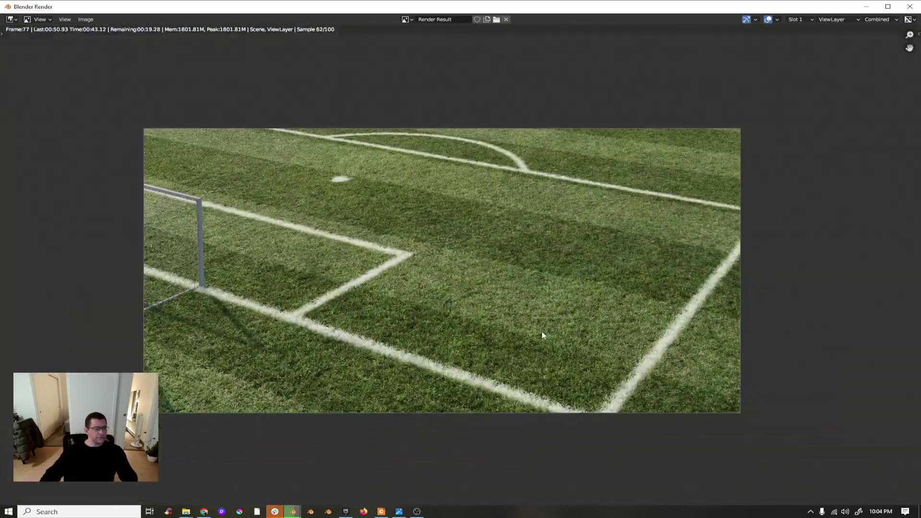
middle_drag(267, 302, 333, 318)
scroll(332, 318, up, 4)
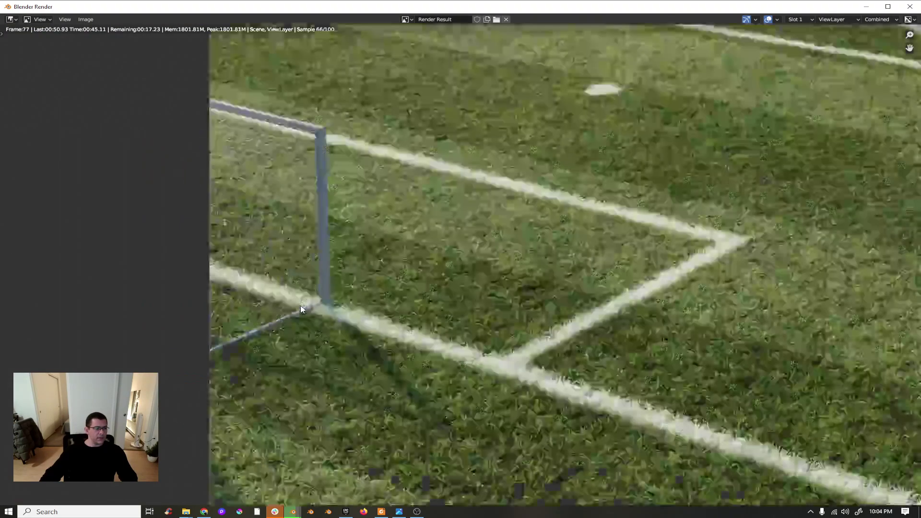
Step: Keep panning and zooming across the render while all 100 samples finish
middle_drag(719, 385, 463, 355)
scroll(644, 381, down, 2)
scroll(463, 355, down, 2)
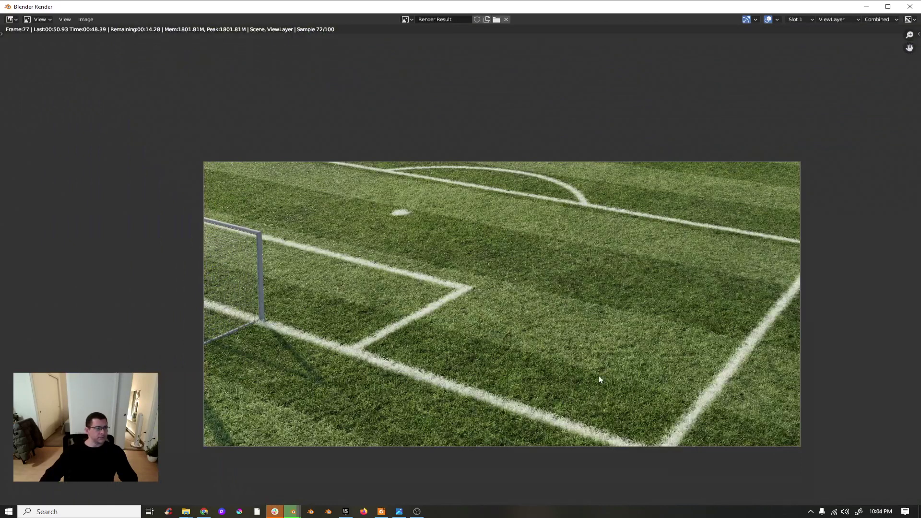
middle_drag(565, 366, 493, 350)
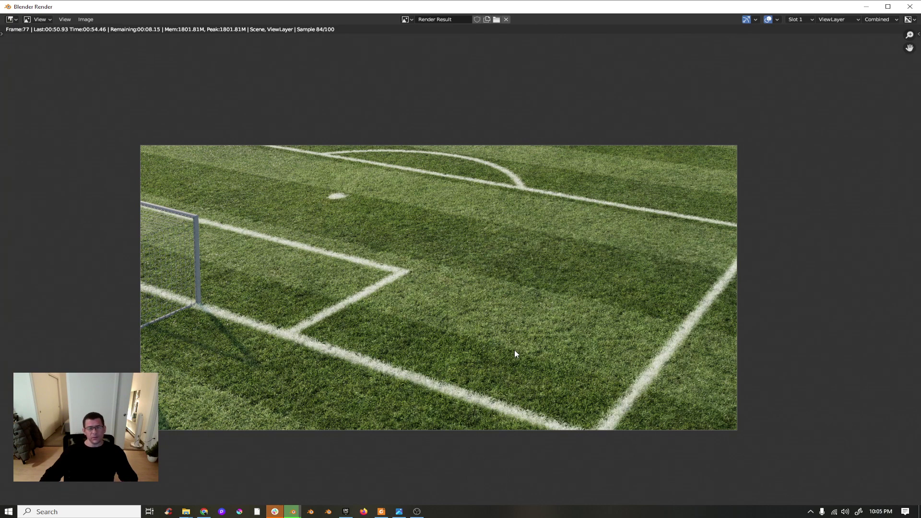
middle_drag(496, 375, 475, 345)
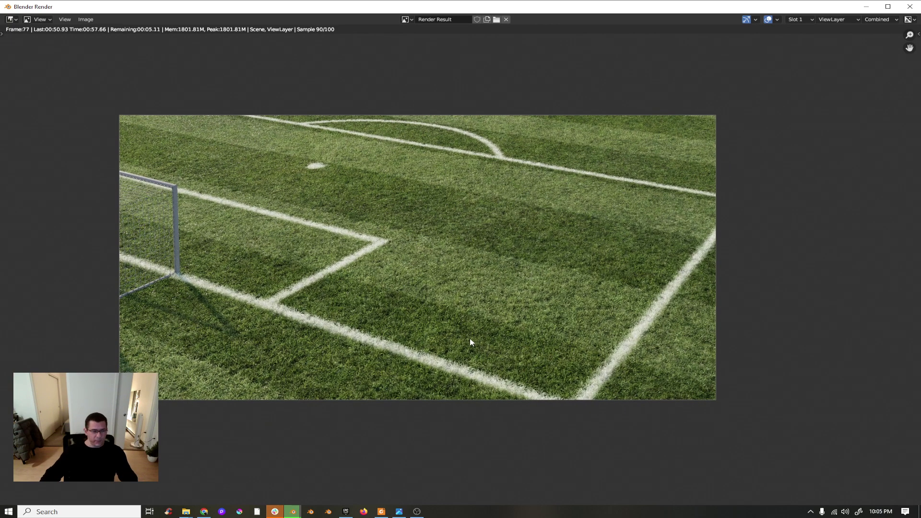
scroll(334, 362, up, 3)
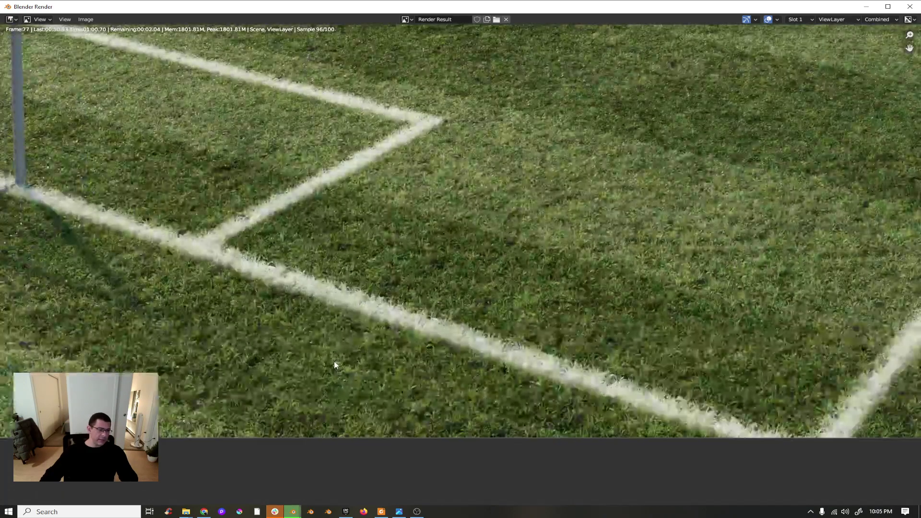
scroll(334, 361, down, 2)
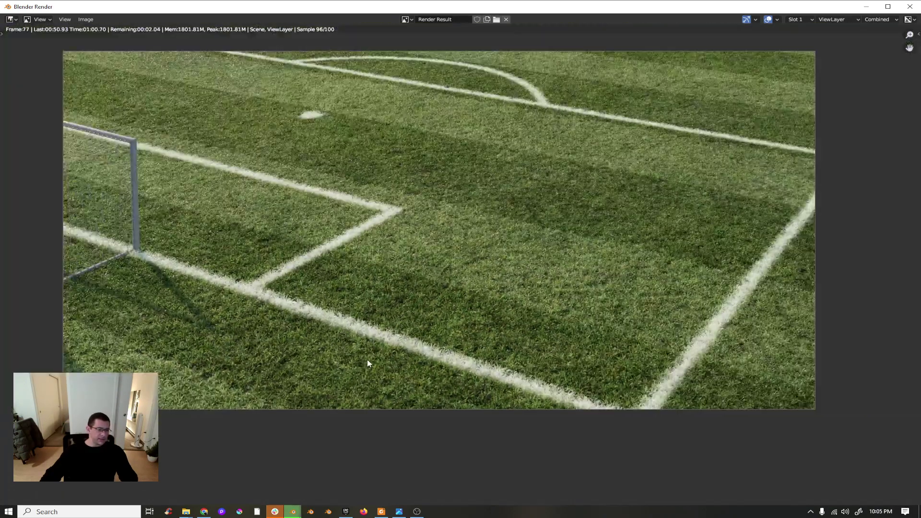
scroll(369, 359, down, 2)
scroll(399, 363, up, 2)
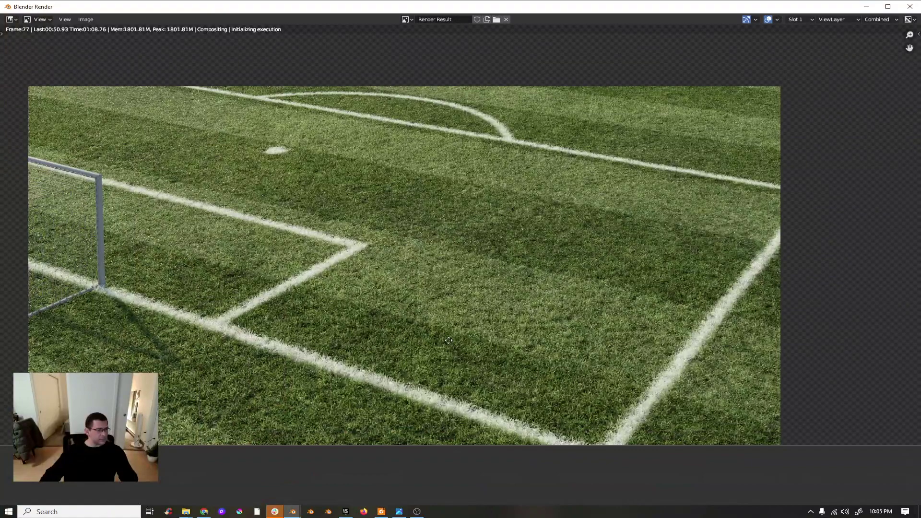
middle_drag(448, 340, 499, 327)
scroll(499, 327, up, 7)
middle_drag(316, 402, 580, 401)
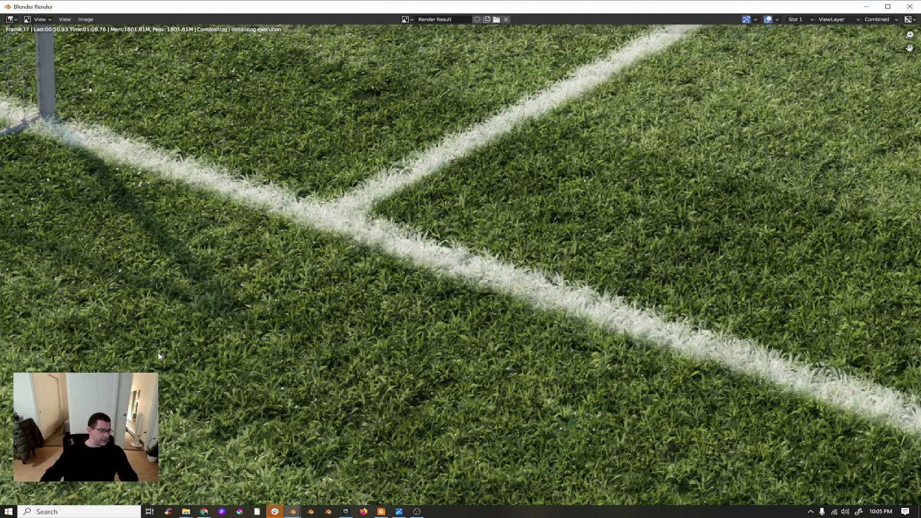
key(Home)
middle_drag(380, 333, 447, 343)
scroll(224, 107, up, 6)
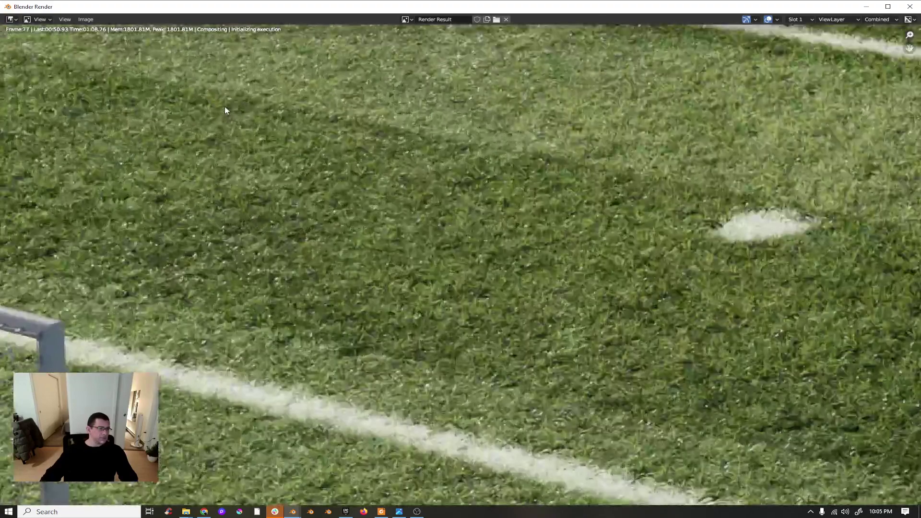
scroll(226, 108, down, 4)
scroll(393, 297, down, 1)
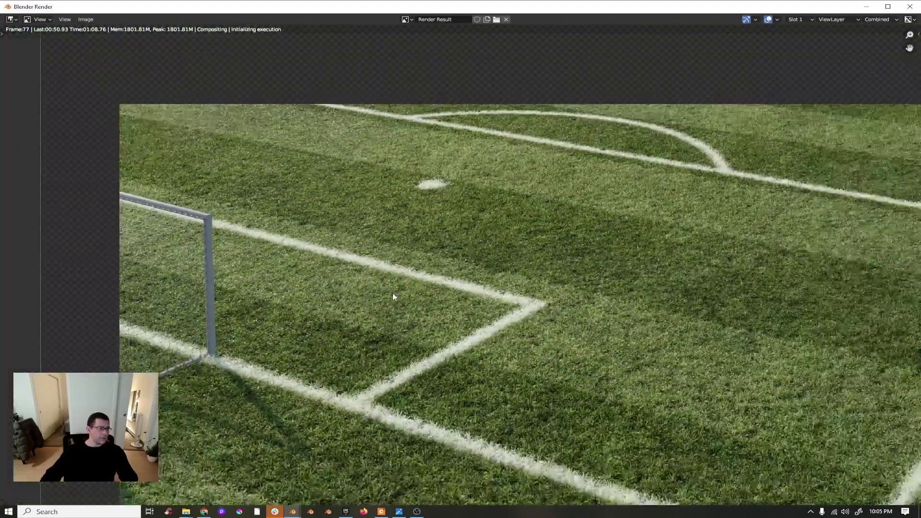
middle_drag(620, 369, 450, 303)
scroll(451, 302, down, 1)
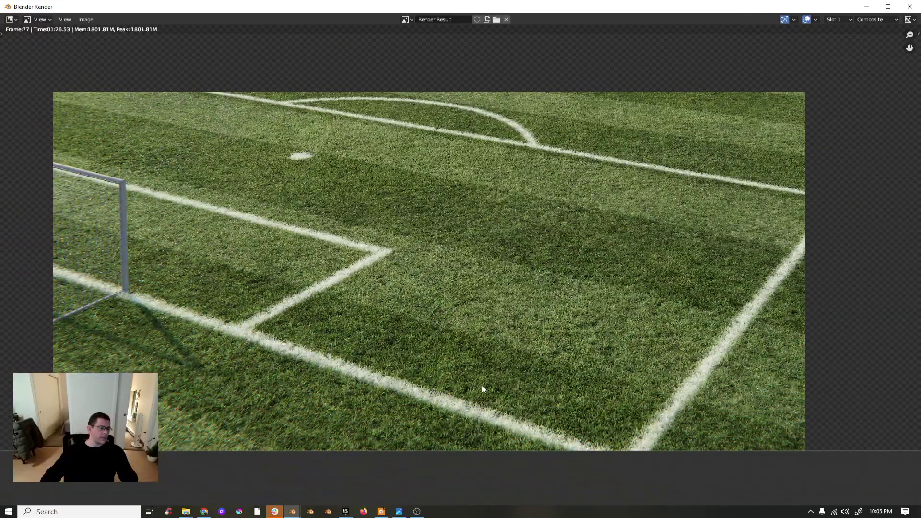
scroll(482, 389, up, 2)
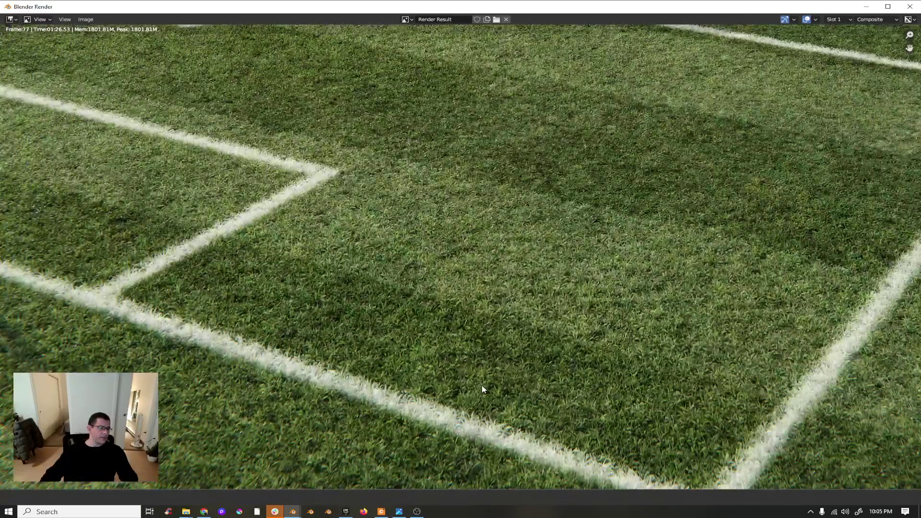
middle_drag(482, 388, 451, 380)
scroll(195, 367, down, 1)
scroll(451, 382, down, 1)
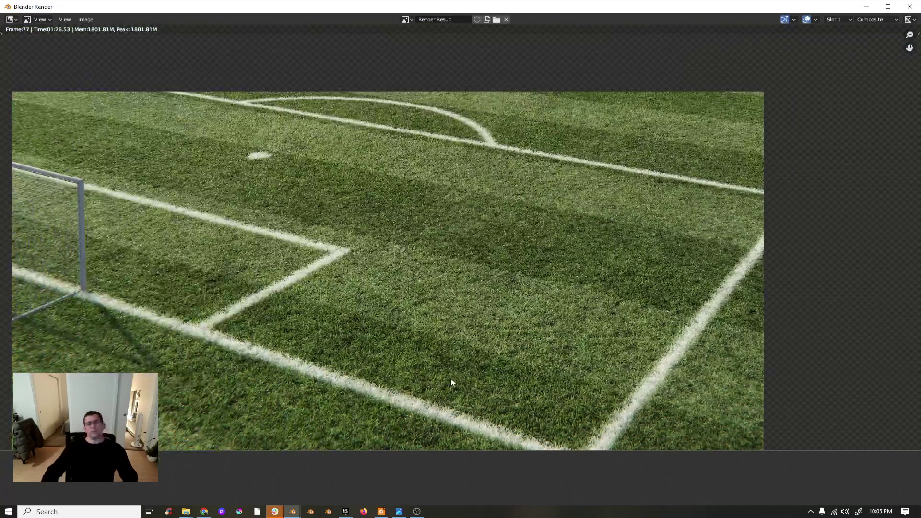